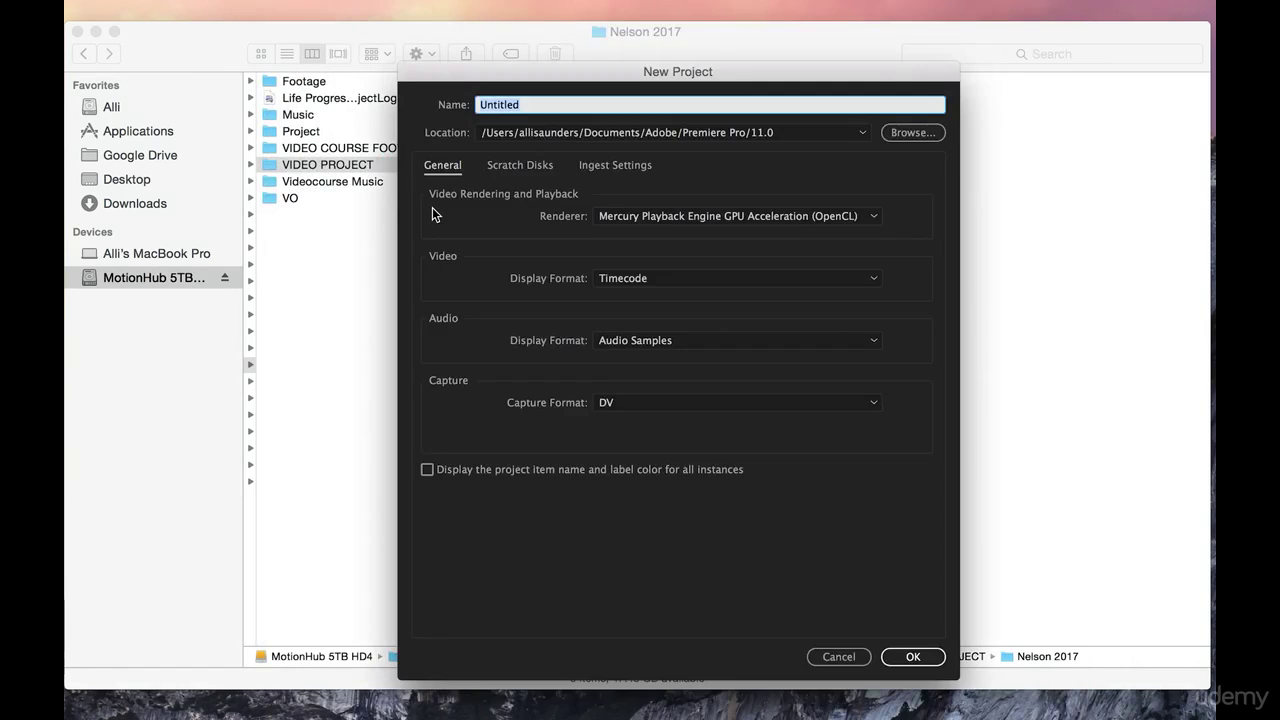
Name the new project "Nelson 2017" and set its location to the Project folder inside Nelson 2017
text(Nelson)
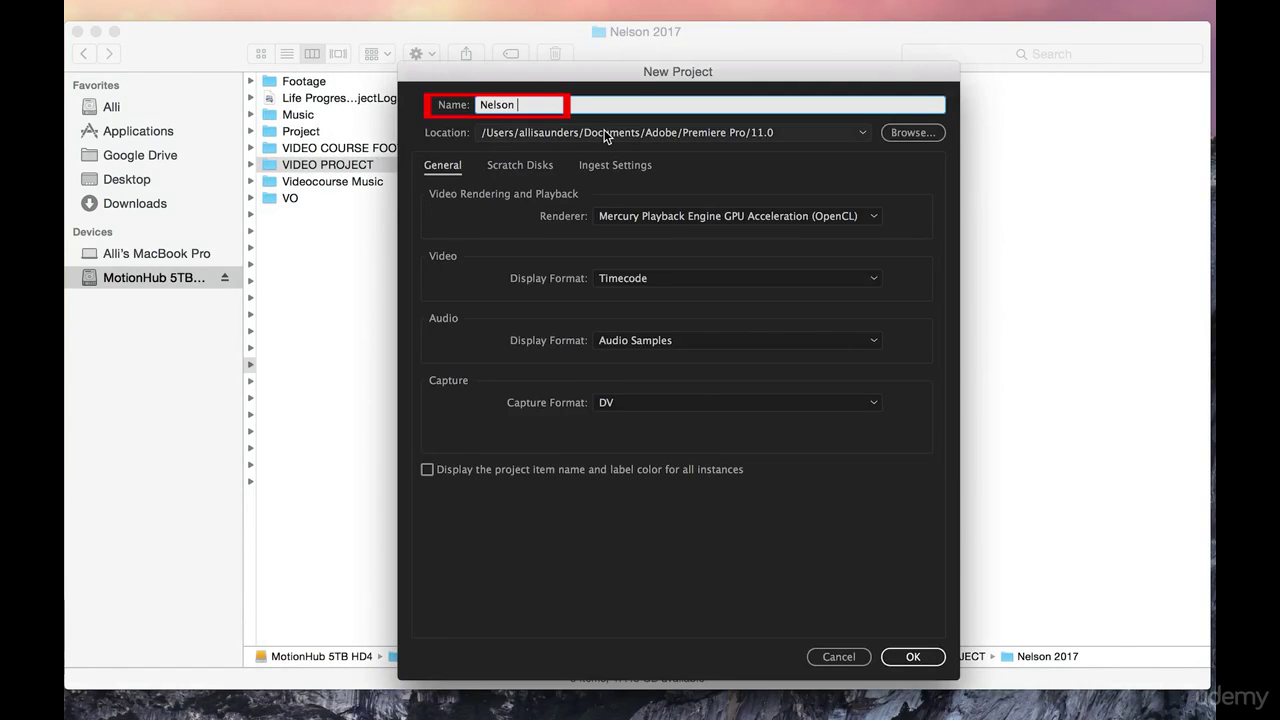
click(885, 128)
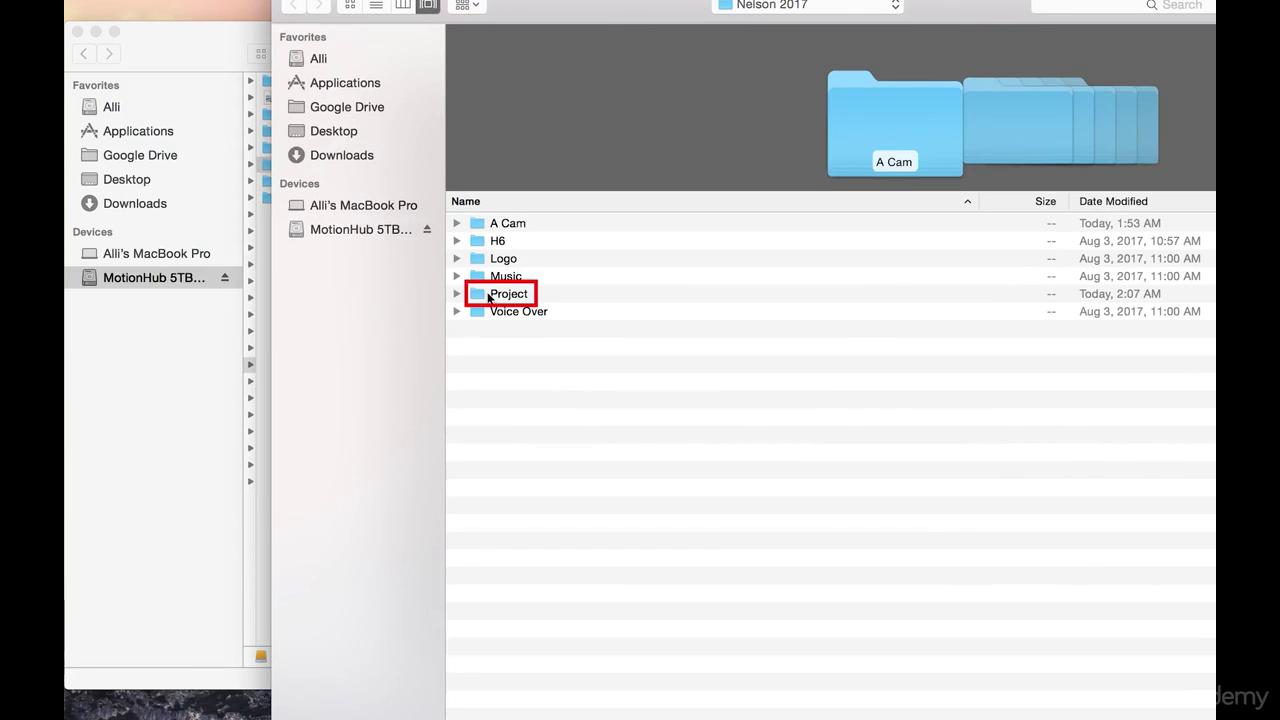
click(505, 293)
key(Return)
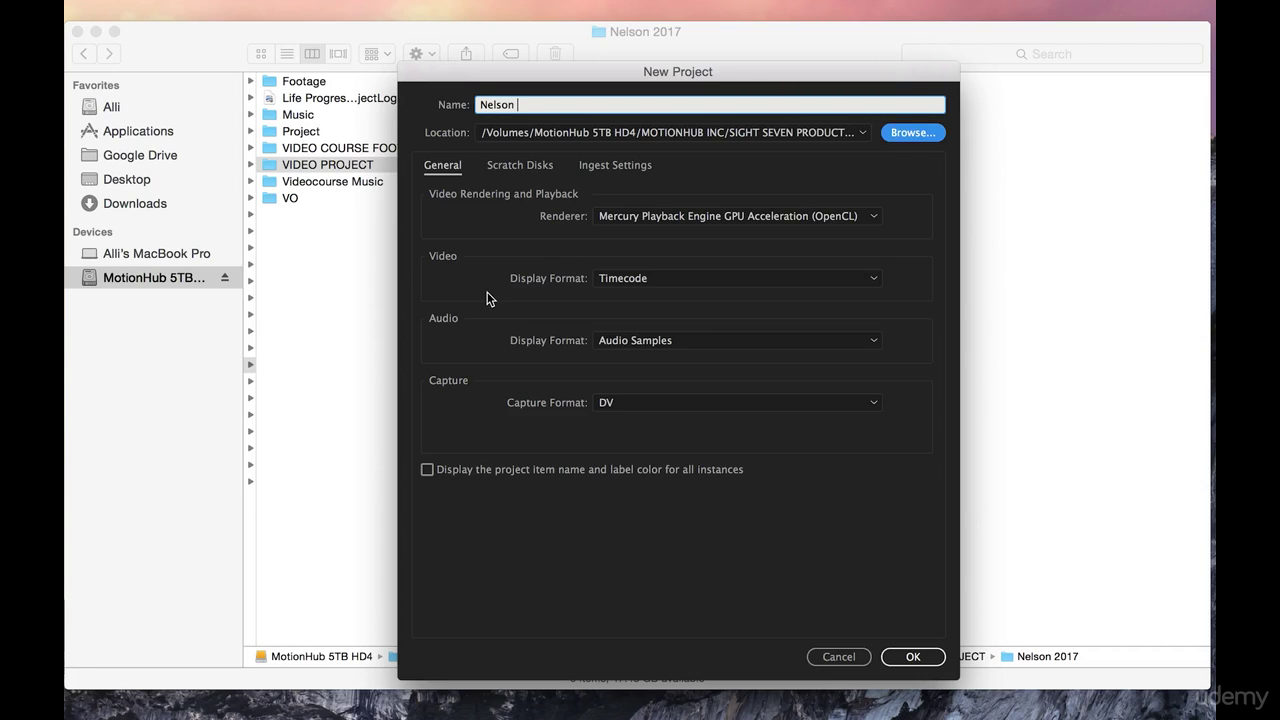
key(Tab)
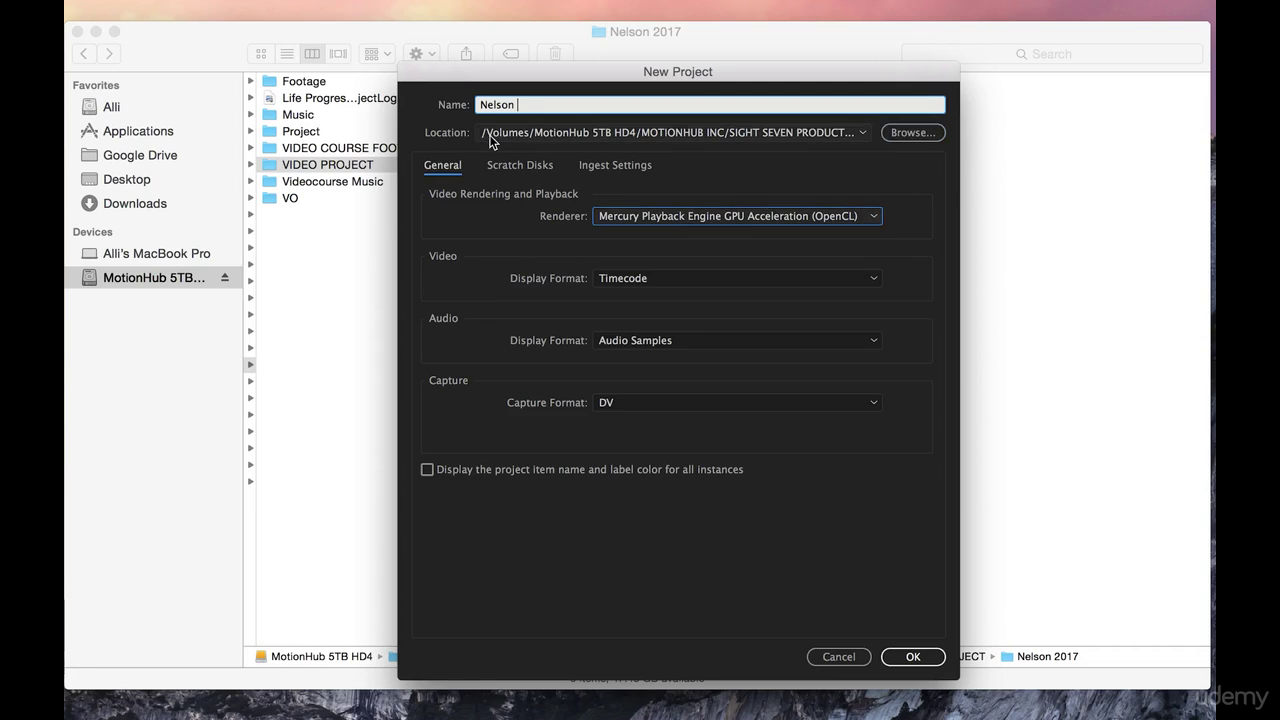
Keep the renderer on Mercury Playback Engine GPU Acceleration (OpenCL) and create the project
click(866, 222)
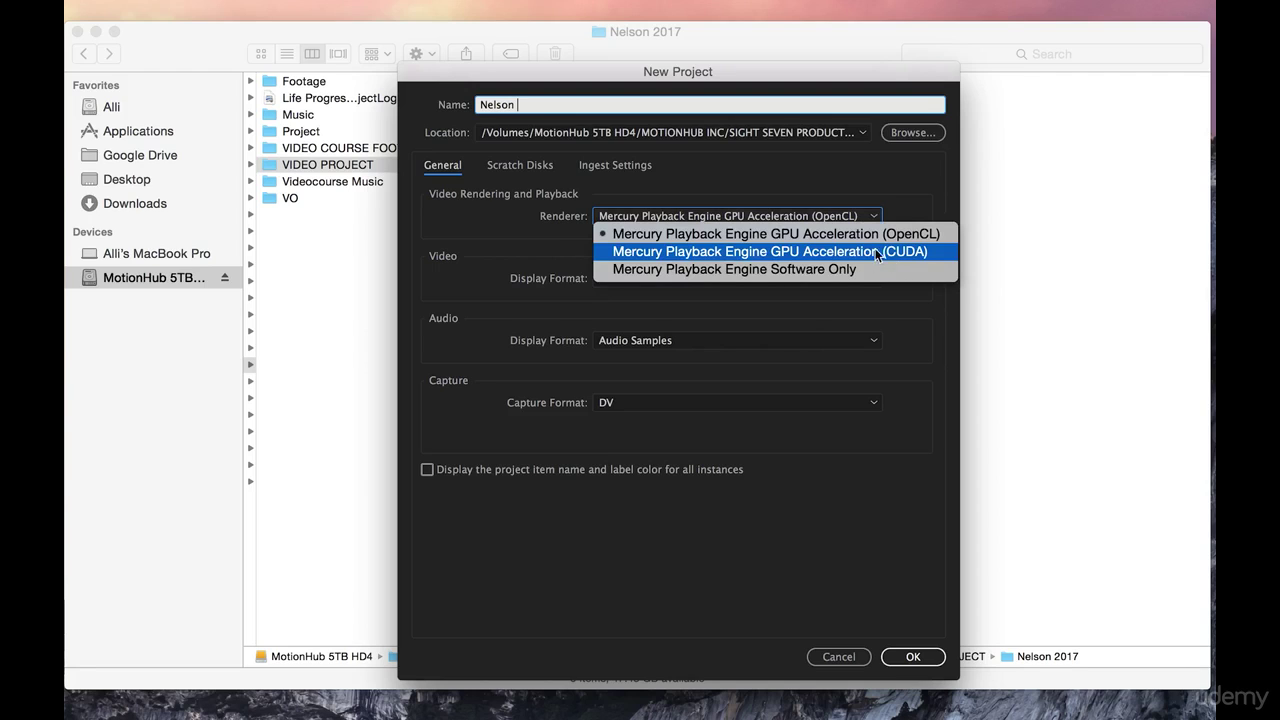
click(864, 236)
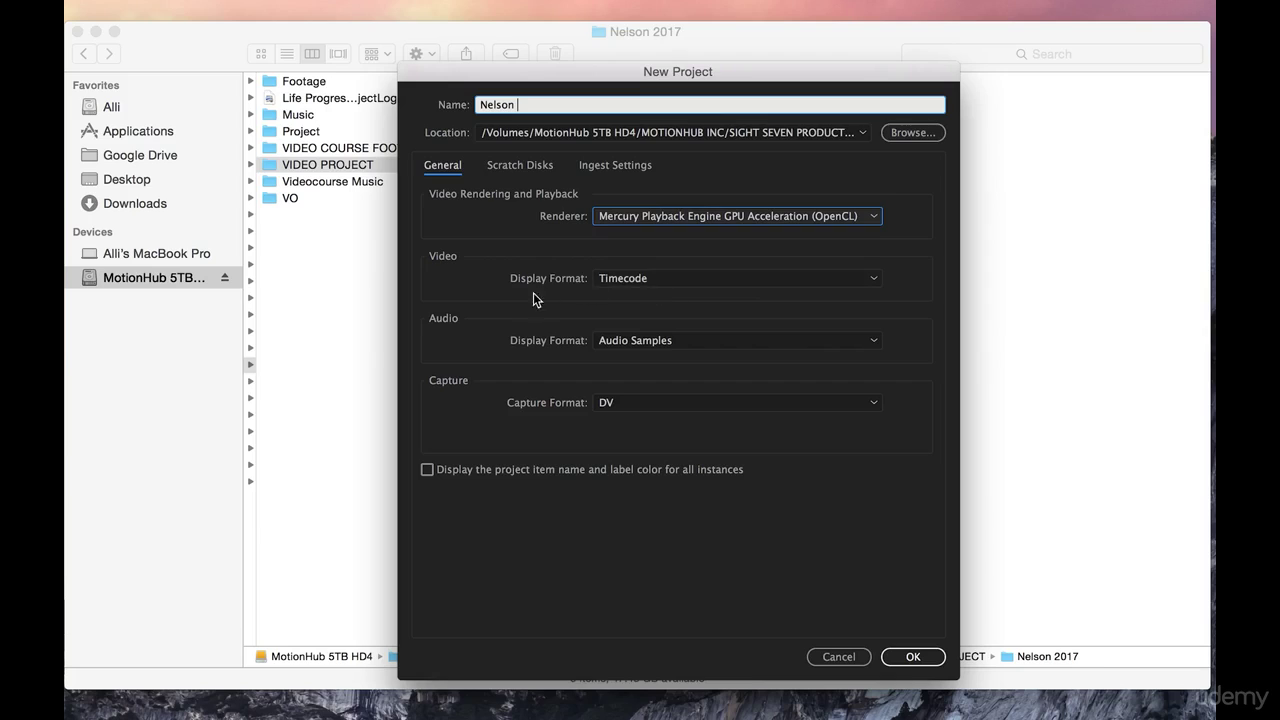
click(908, 656)
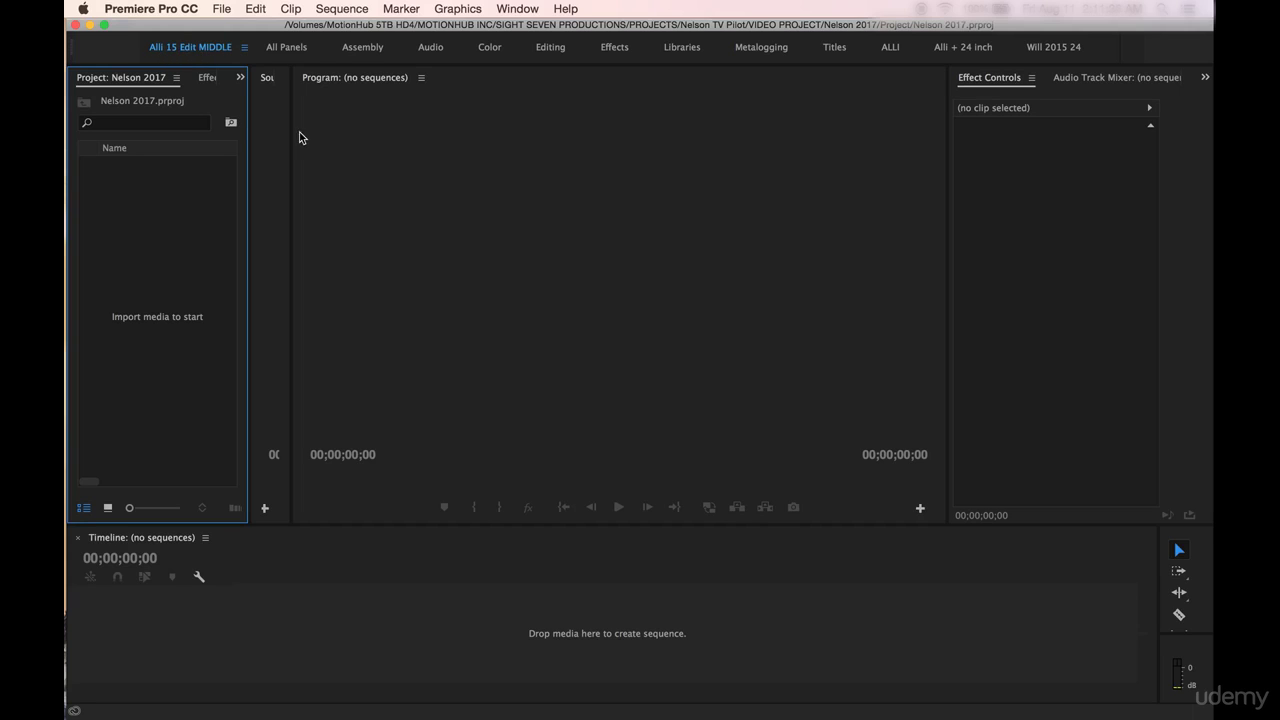
Import the A Cam folder from Nelson 2017 into the project
right_click(134, 210)
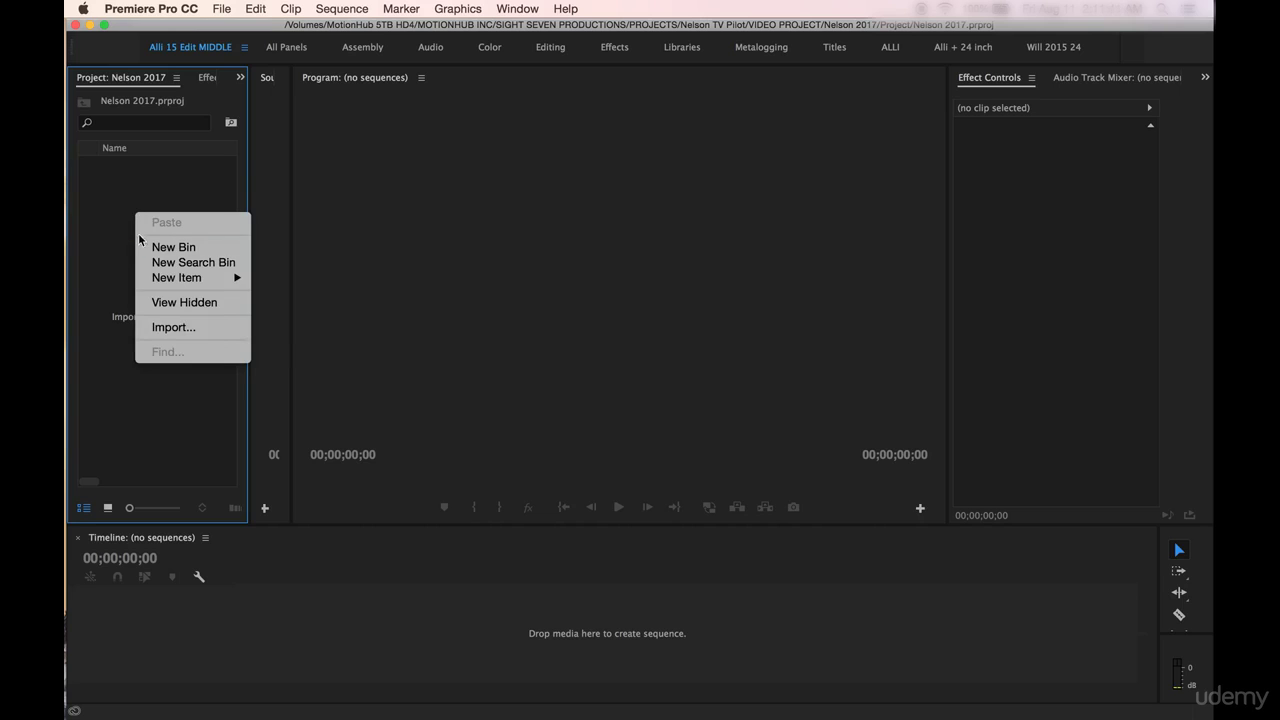
click(167, 330)
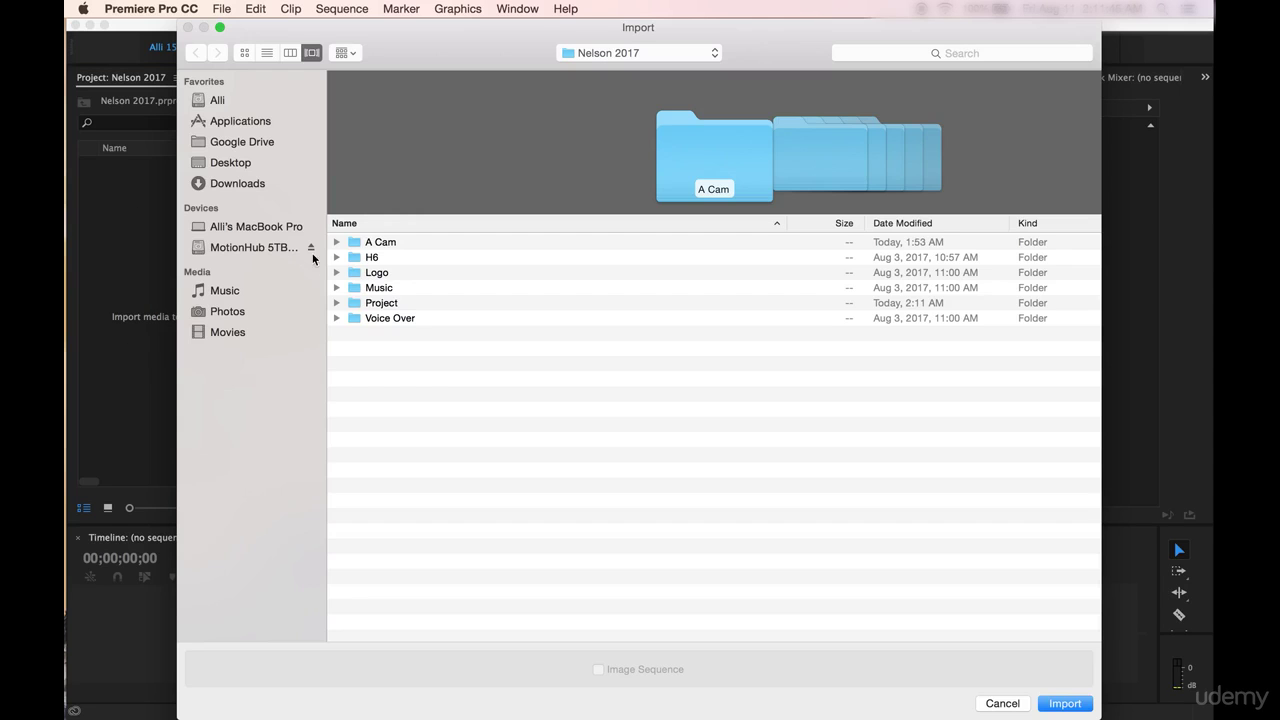
click(362, 243)
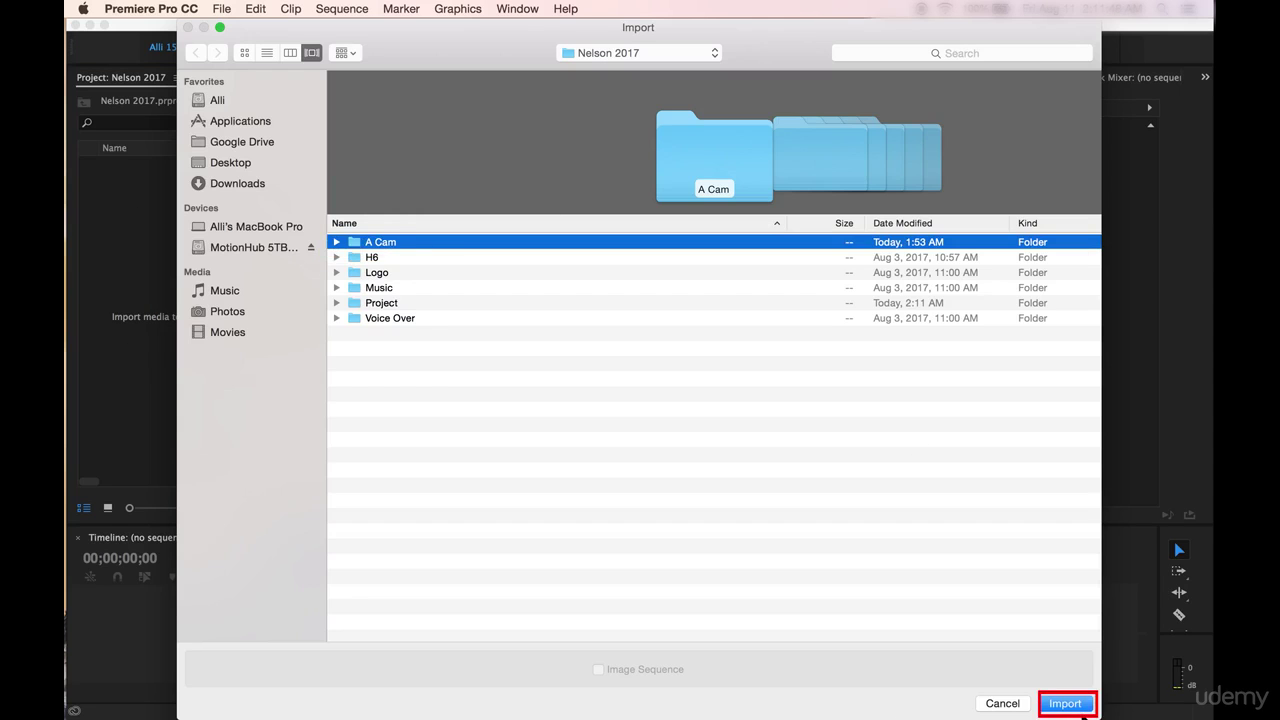
key(Return)
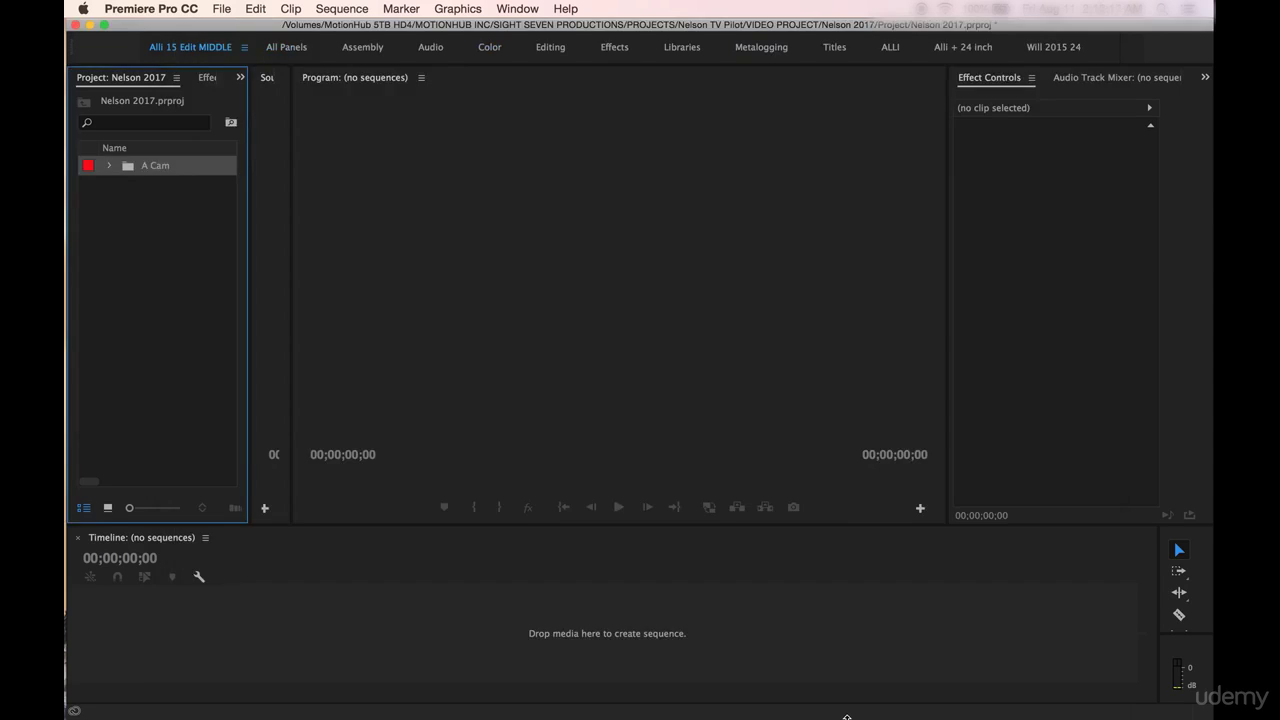
Open the A Cam bin in its own window and review its clips and their video info
click(109, 166)
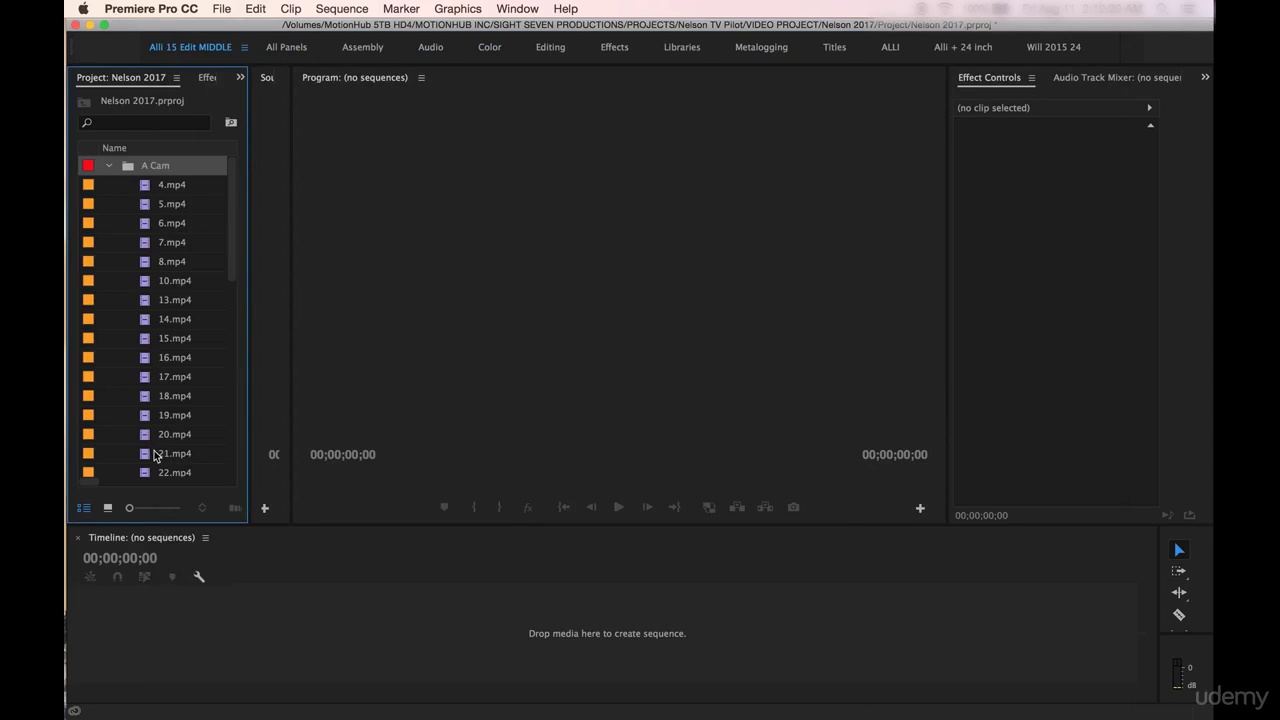
click(109, 169)
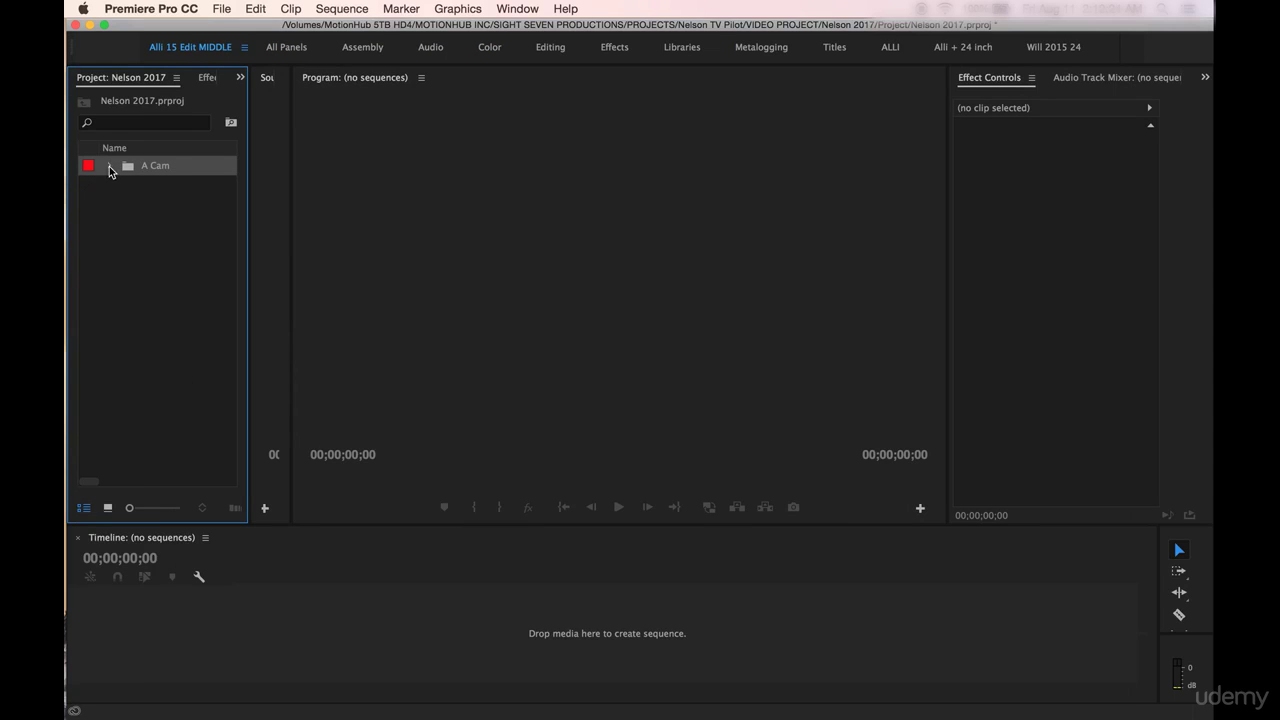
key(shift+3)
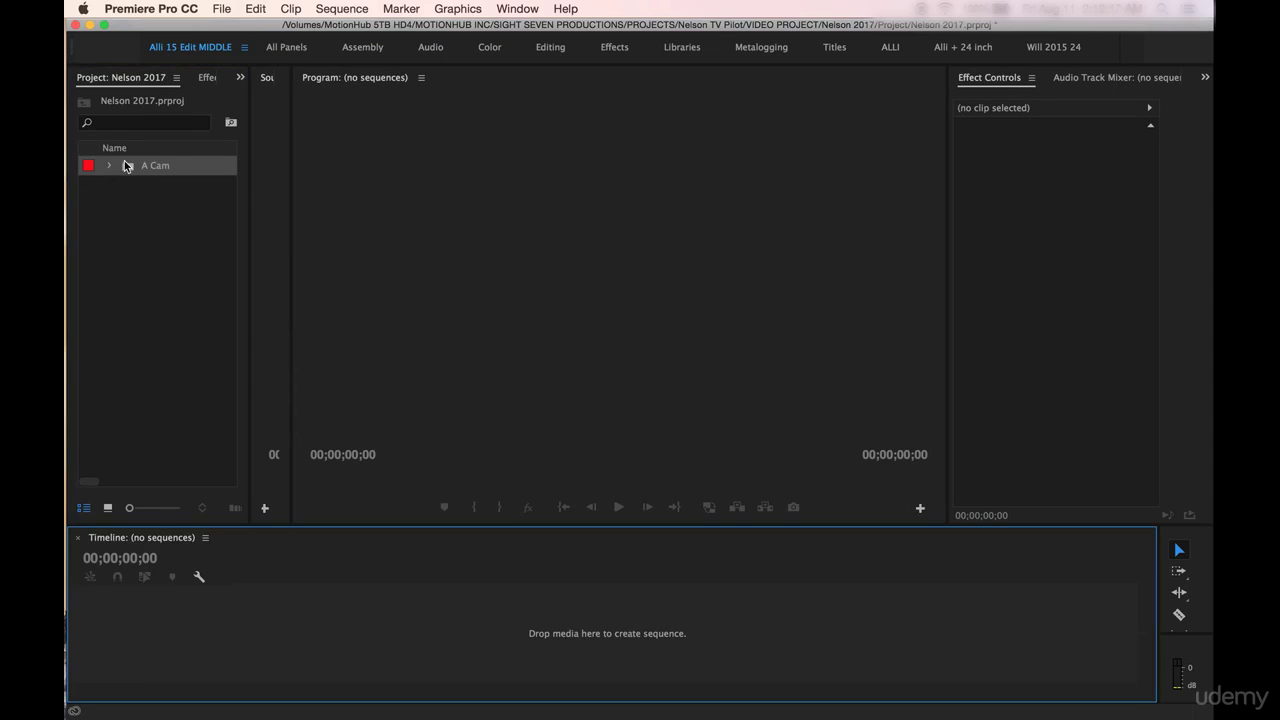
double_click(126, 166)
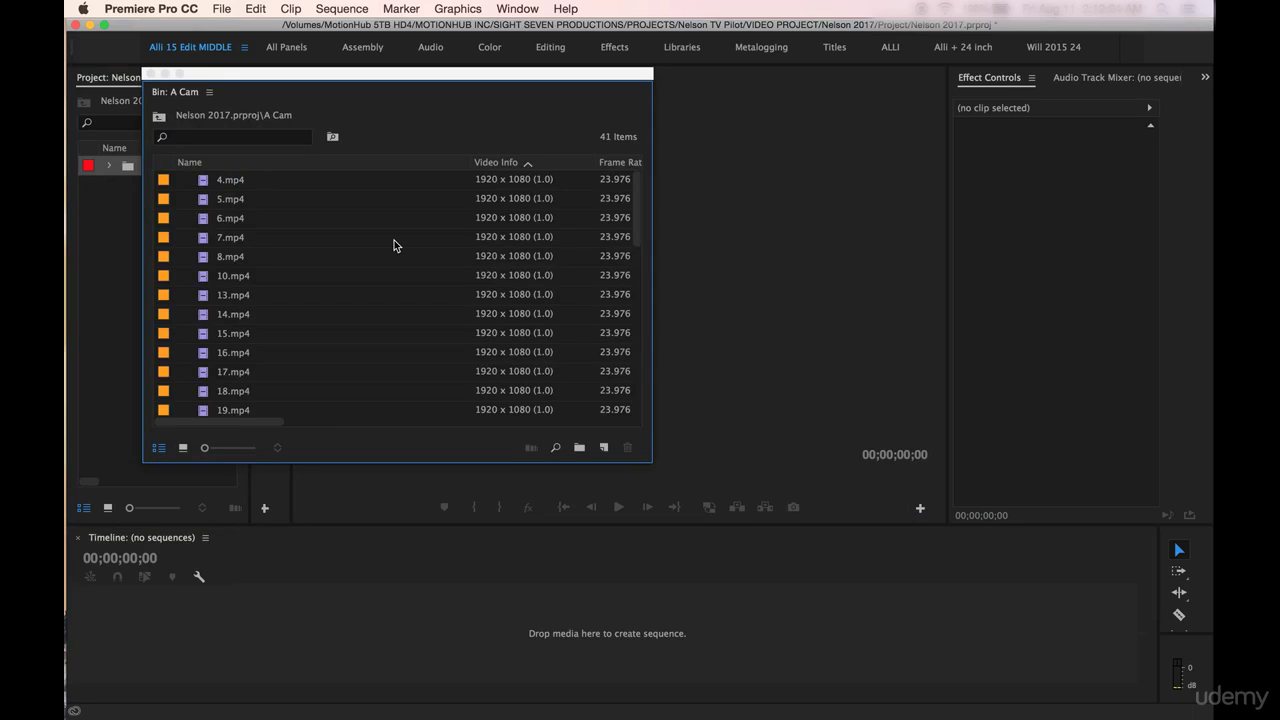
scroll(394, 240, down, 3)
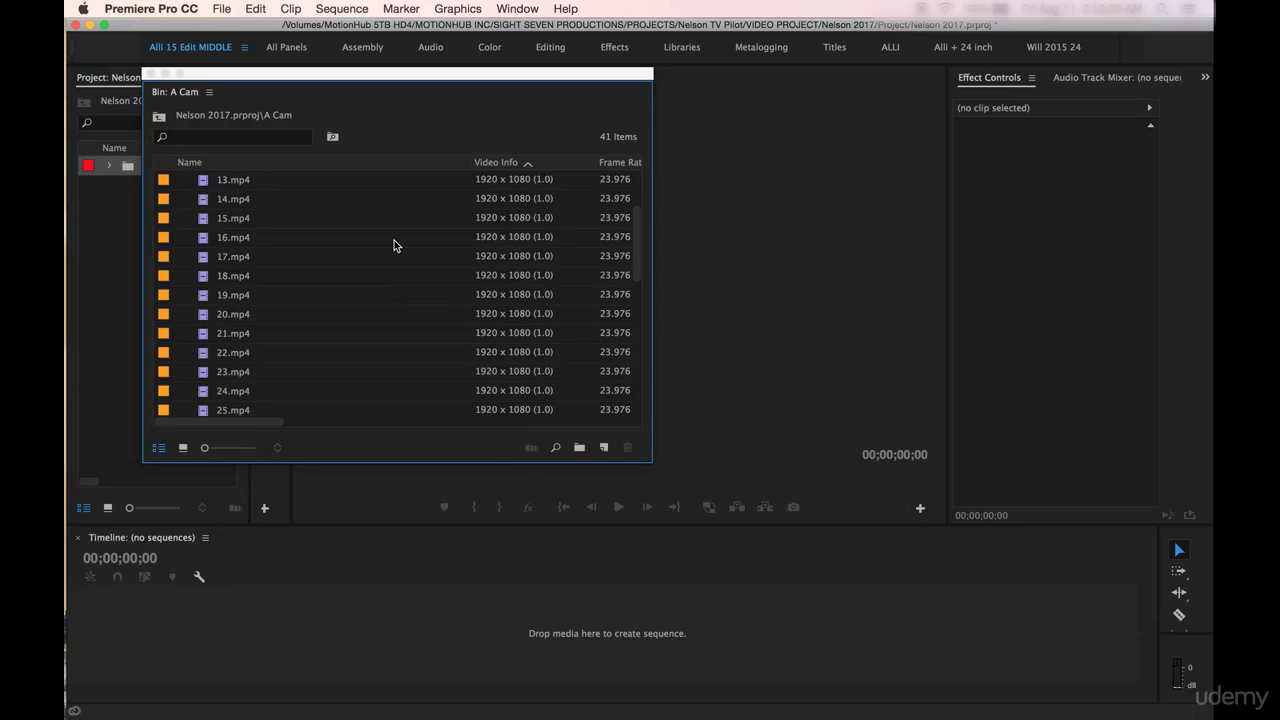
scroll(394, 242, down, 7)
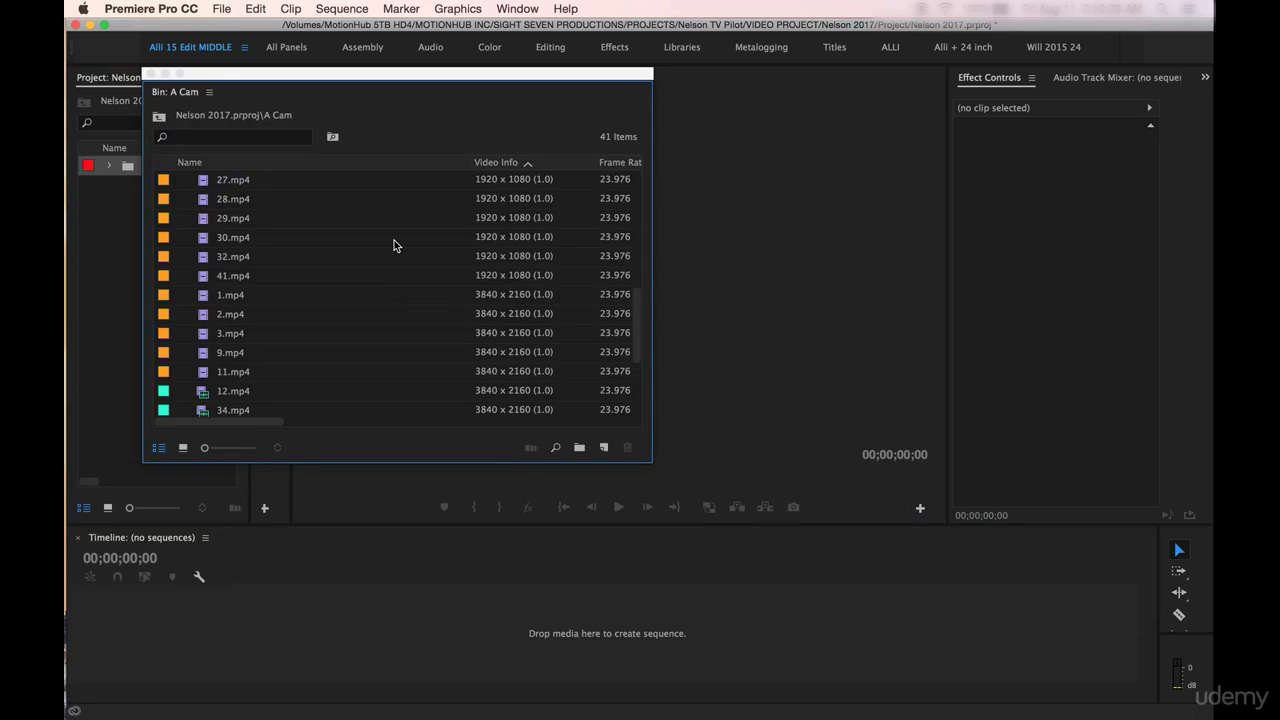
scroll(394, 240, down, 1)
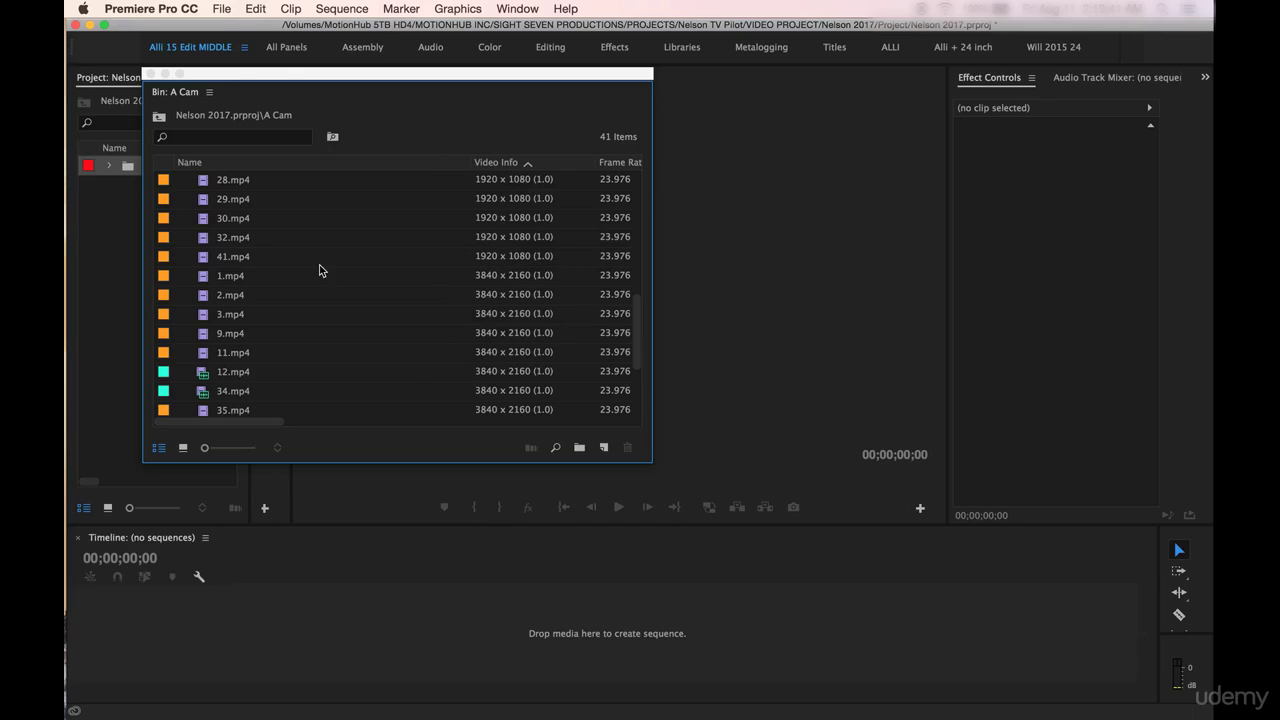
scroll(287, 277, up, 5)
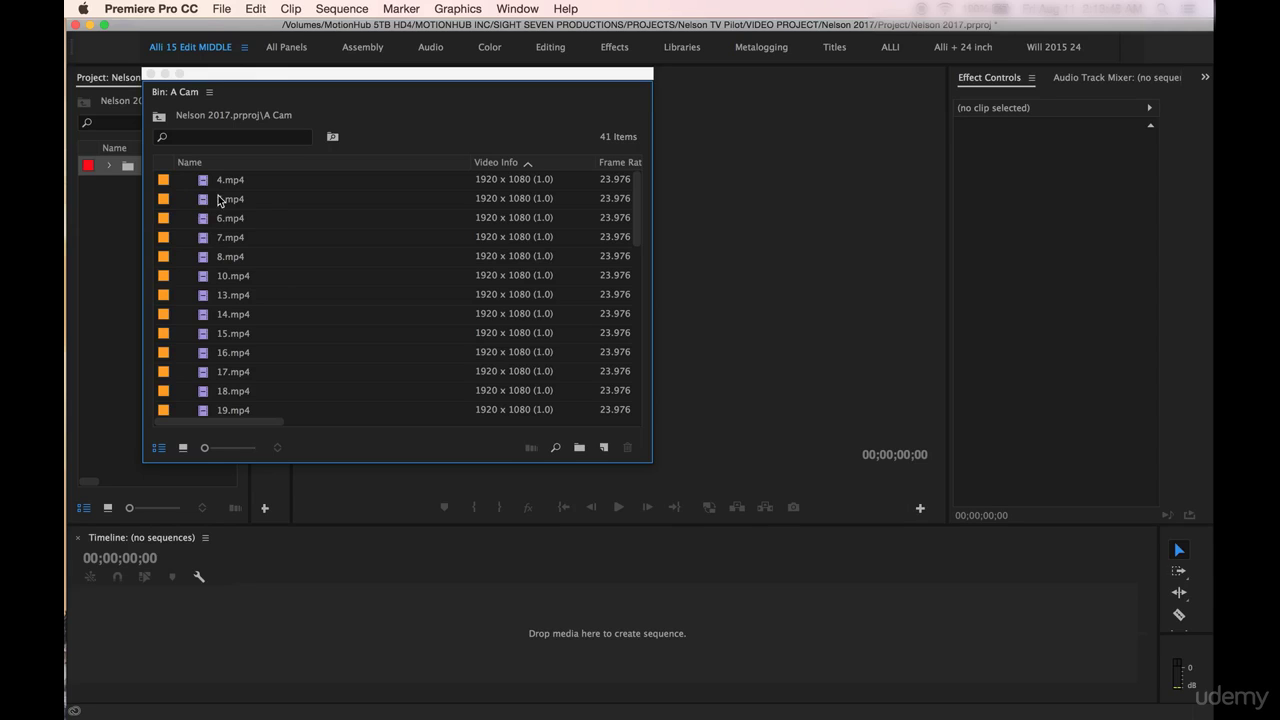
scroll(193, 338, down, 6)
scroll(193, 338, down, 5)
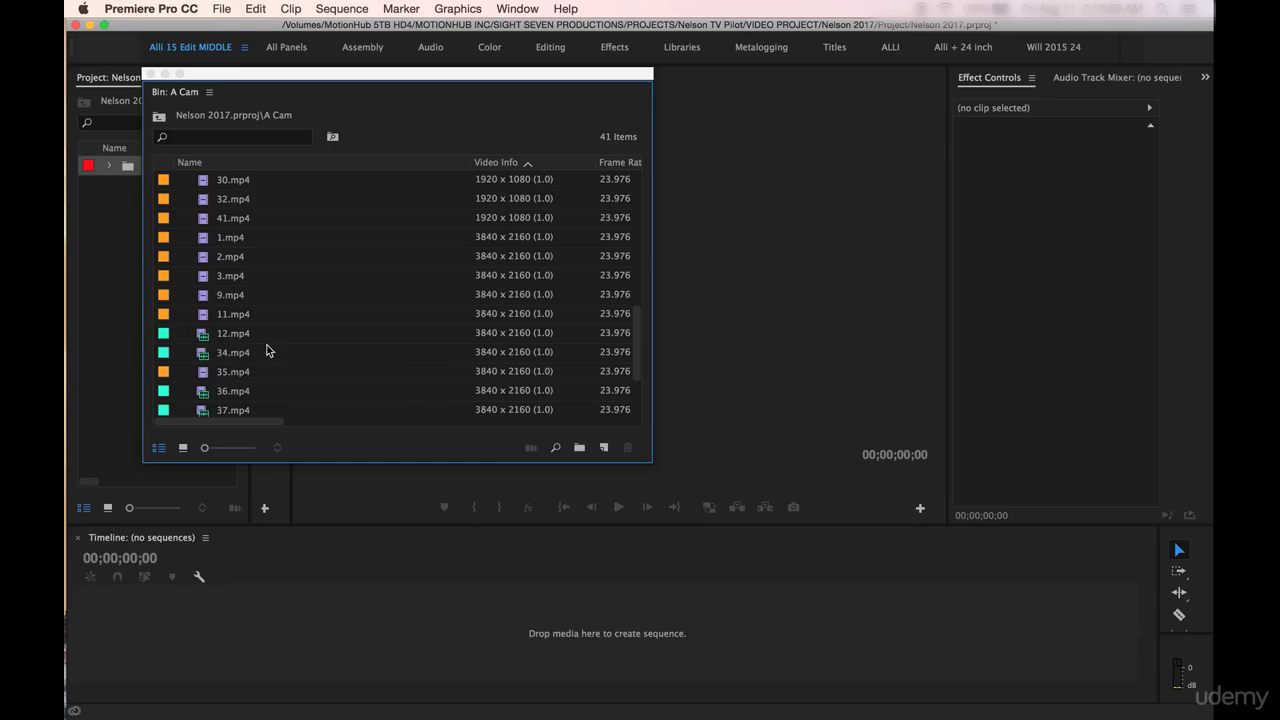
scroll(240, 342, up, 7)
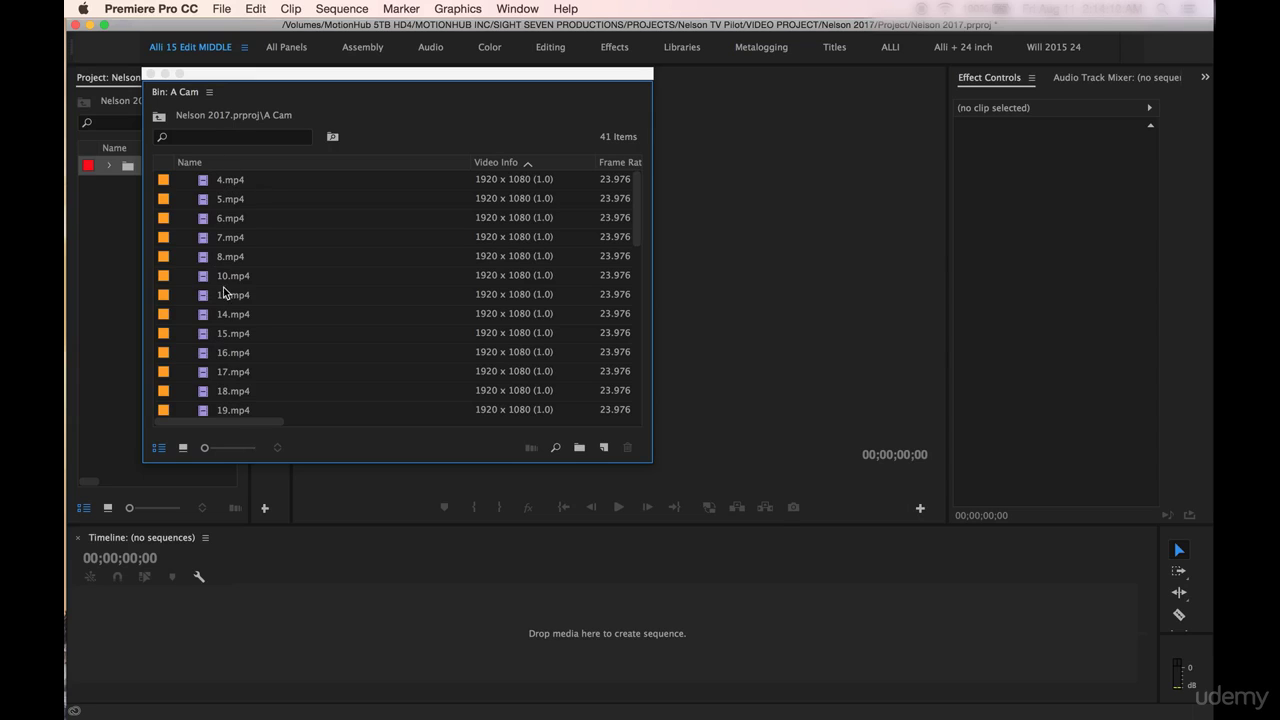
scroll(224, 291, down, 6)
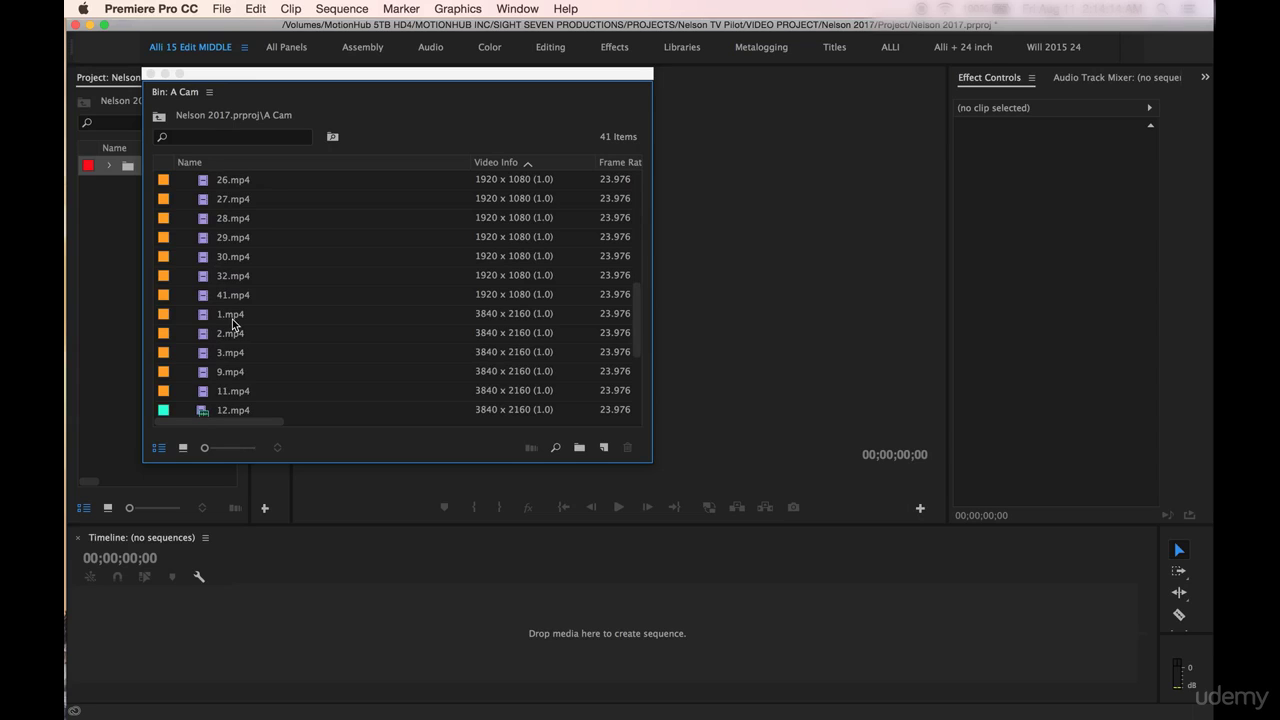
Sort the A Cam clips by name and create a sequence from all of them, 1.mp4 through 43.mp4, in the empty timeline
click(231, 164)
scroll(237, 241, up, 6)
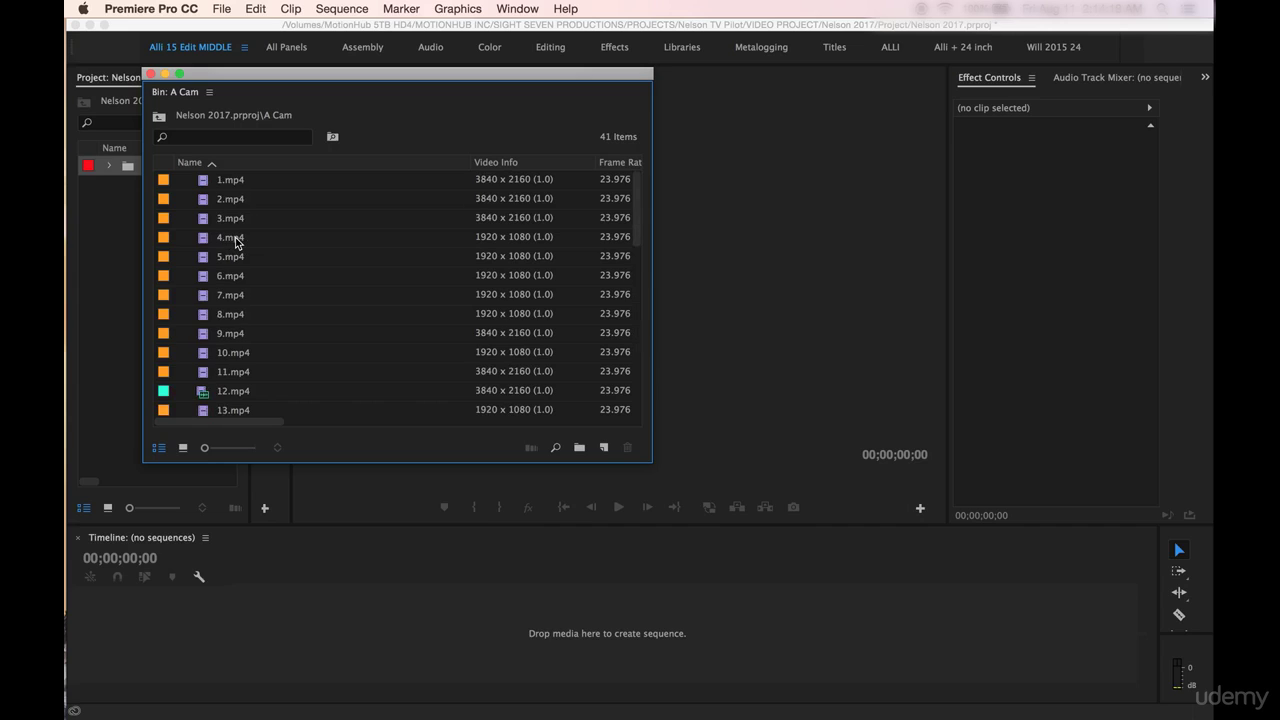
click(204, 185)
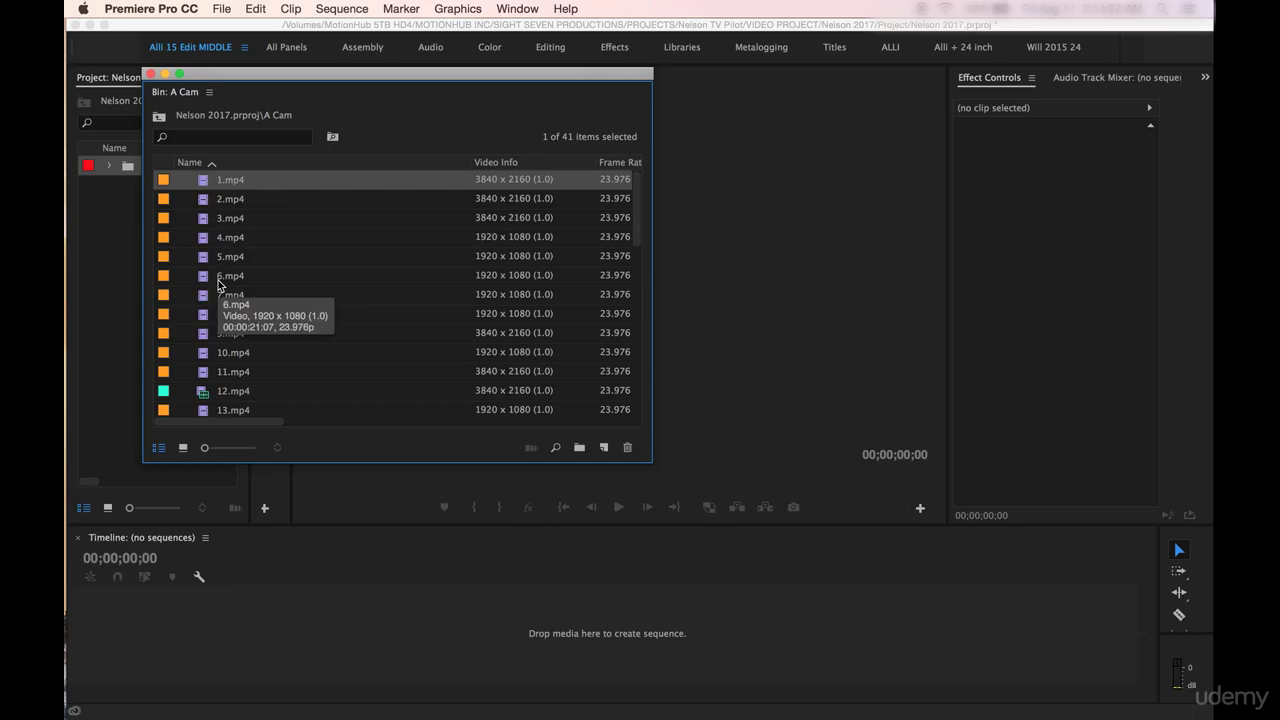
scroll(219, 284, down, 10)
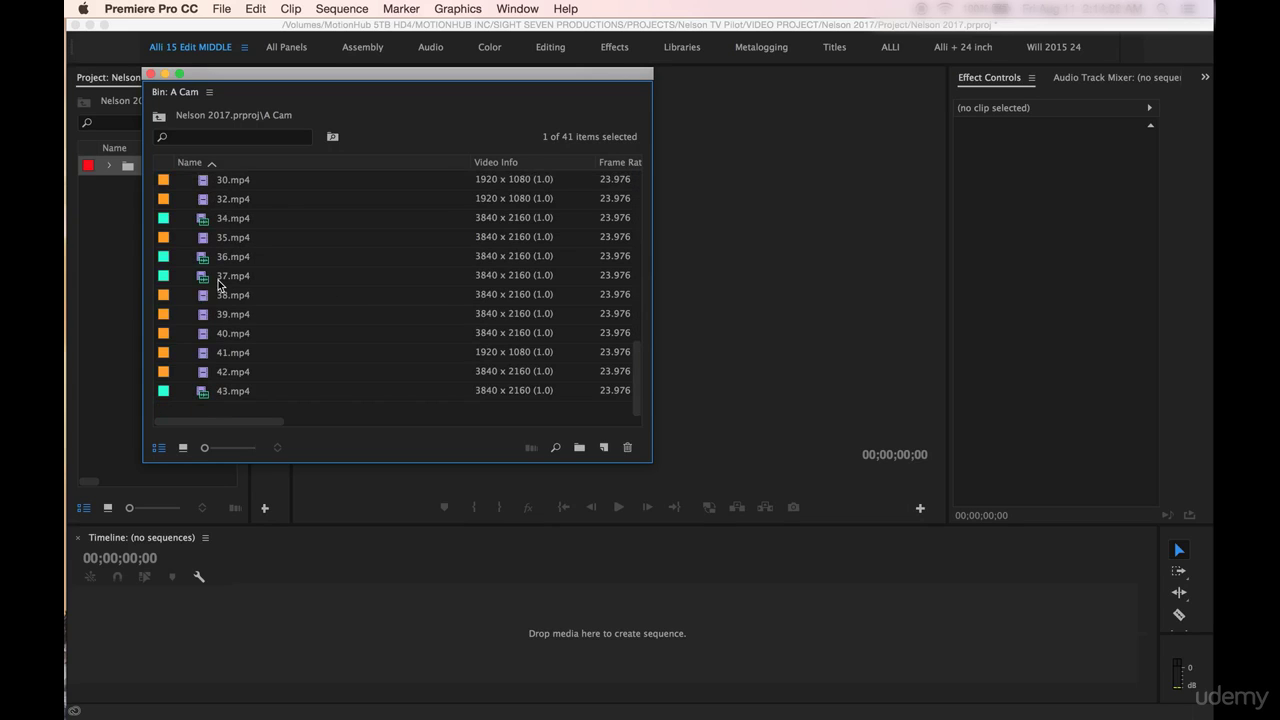
shift+click(210, 394)
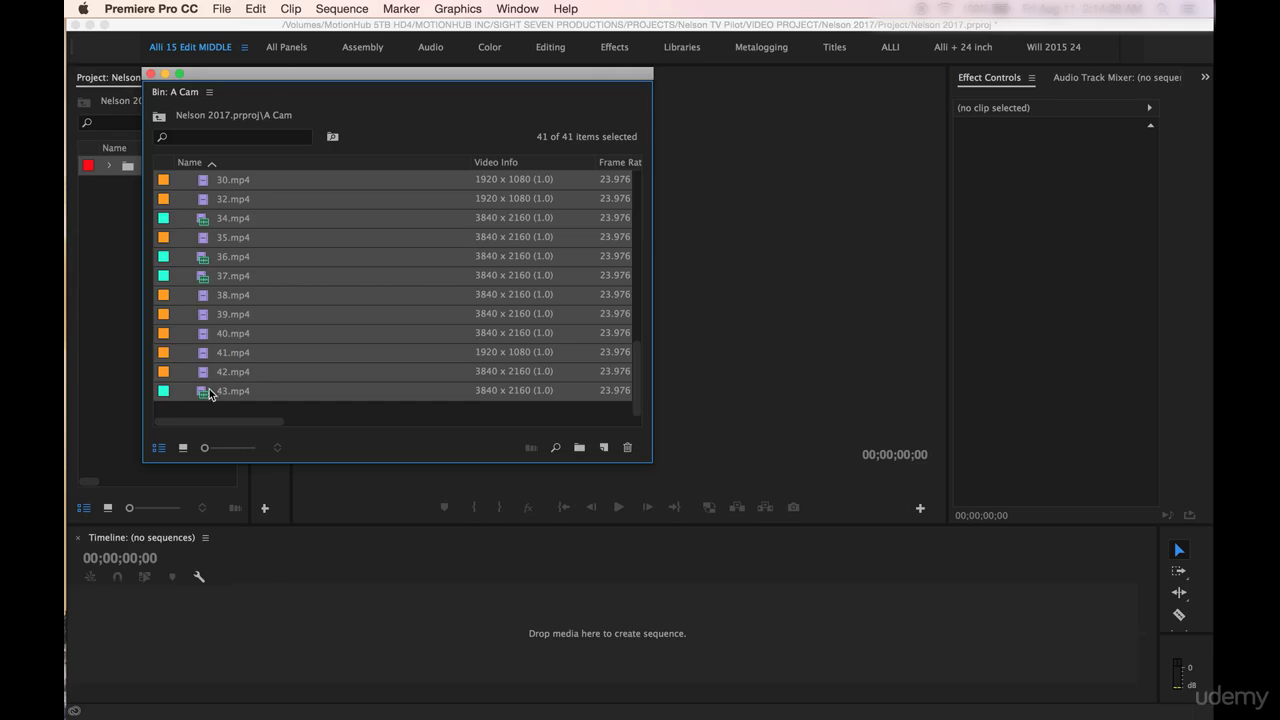
scroll(230, 258, up, 10)
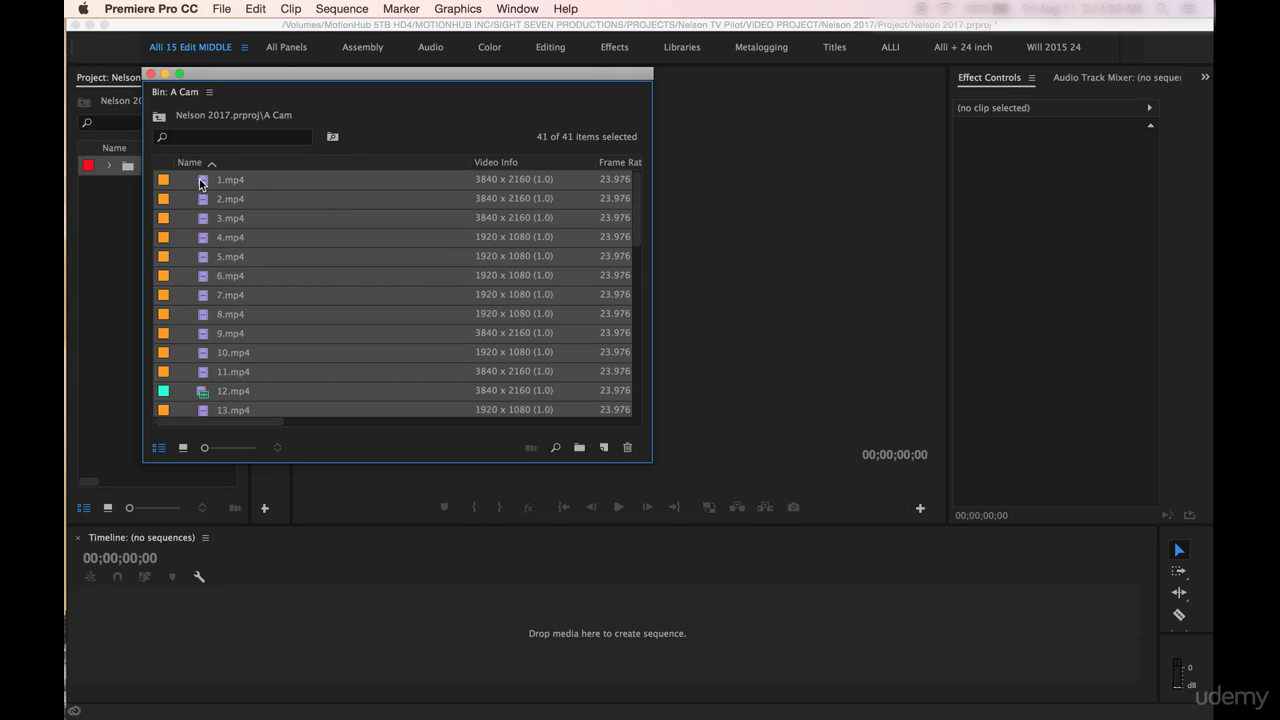
drag(200, 186, 246, 636)
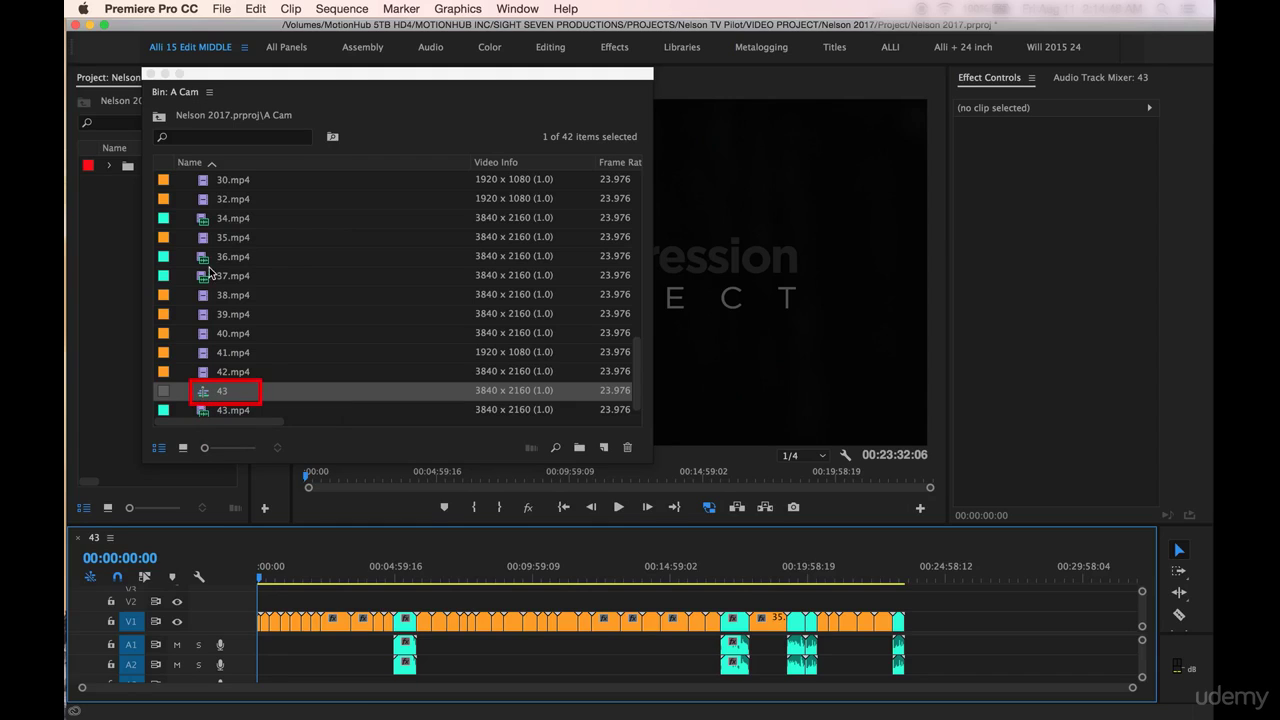
Move the new sequence out of the A Cam bin to the project's root level and close the bin window
click(199, 395)
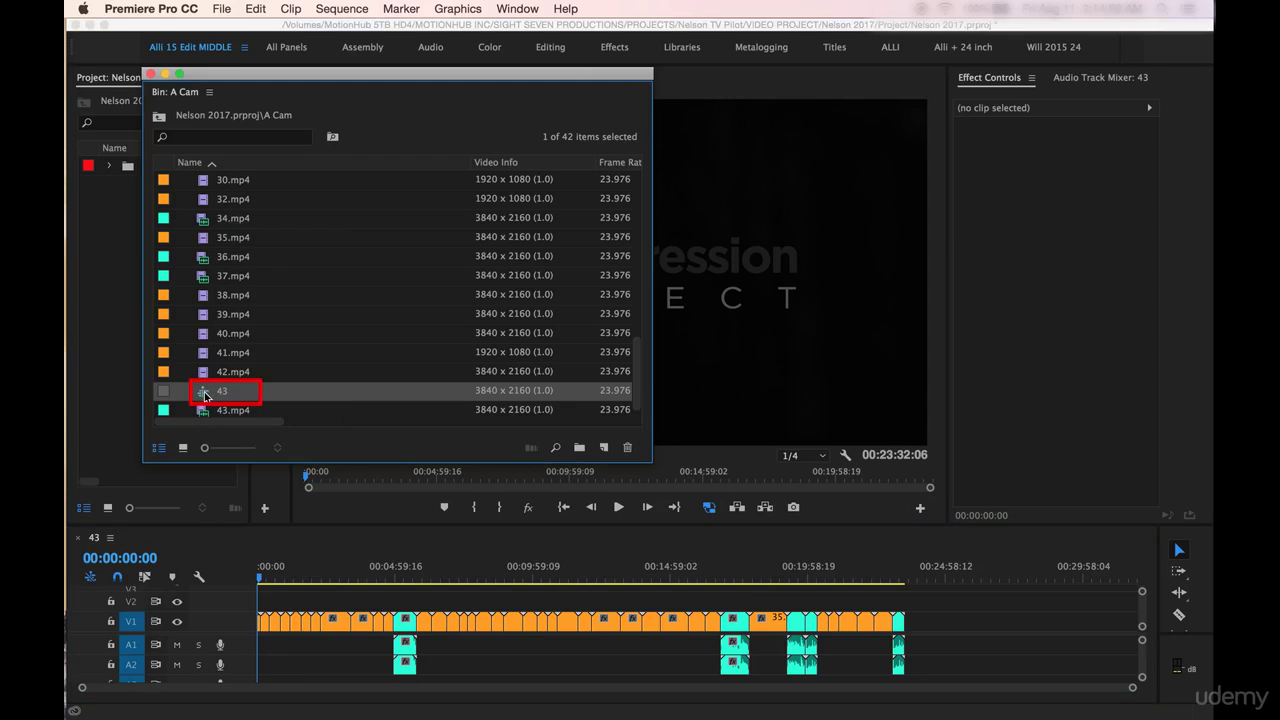
drag(110, 361, 110, 362)
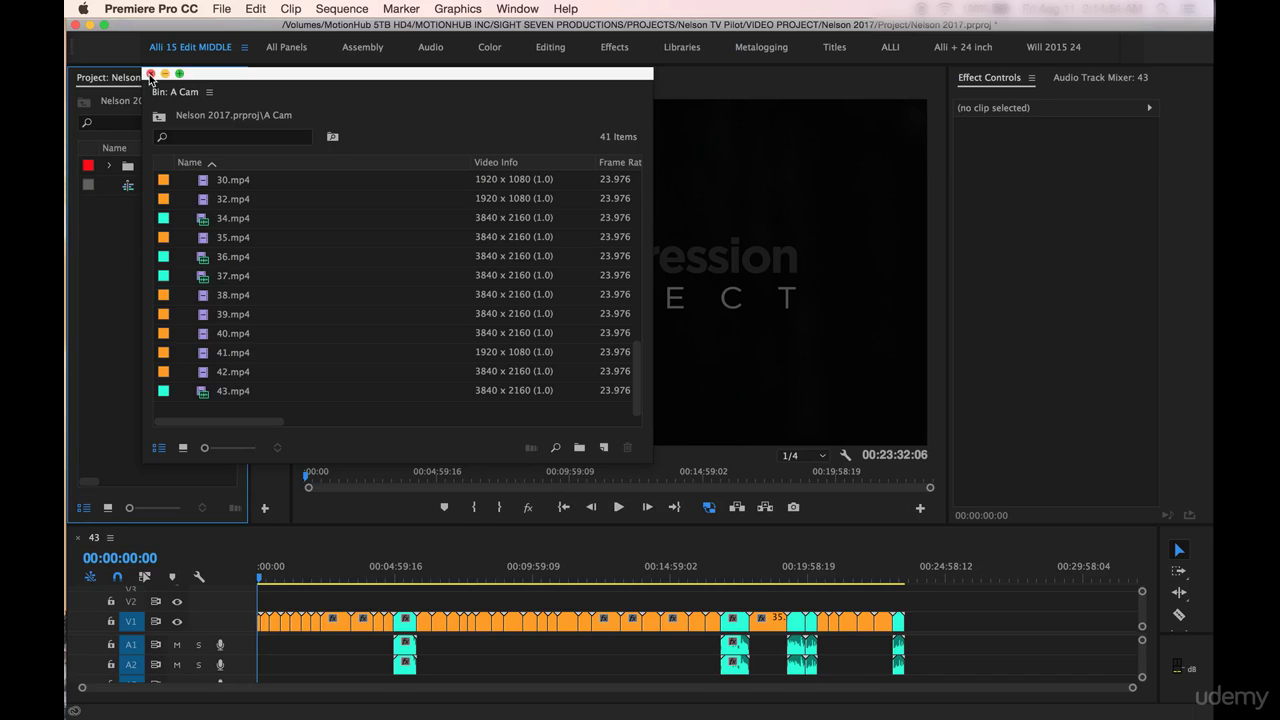
click(150, 74)
Rename the sequence "All Footage"
click(139, 188)
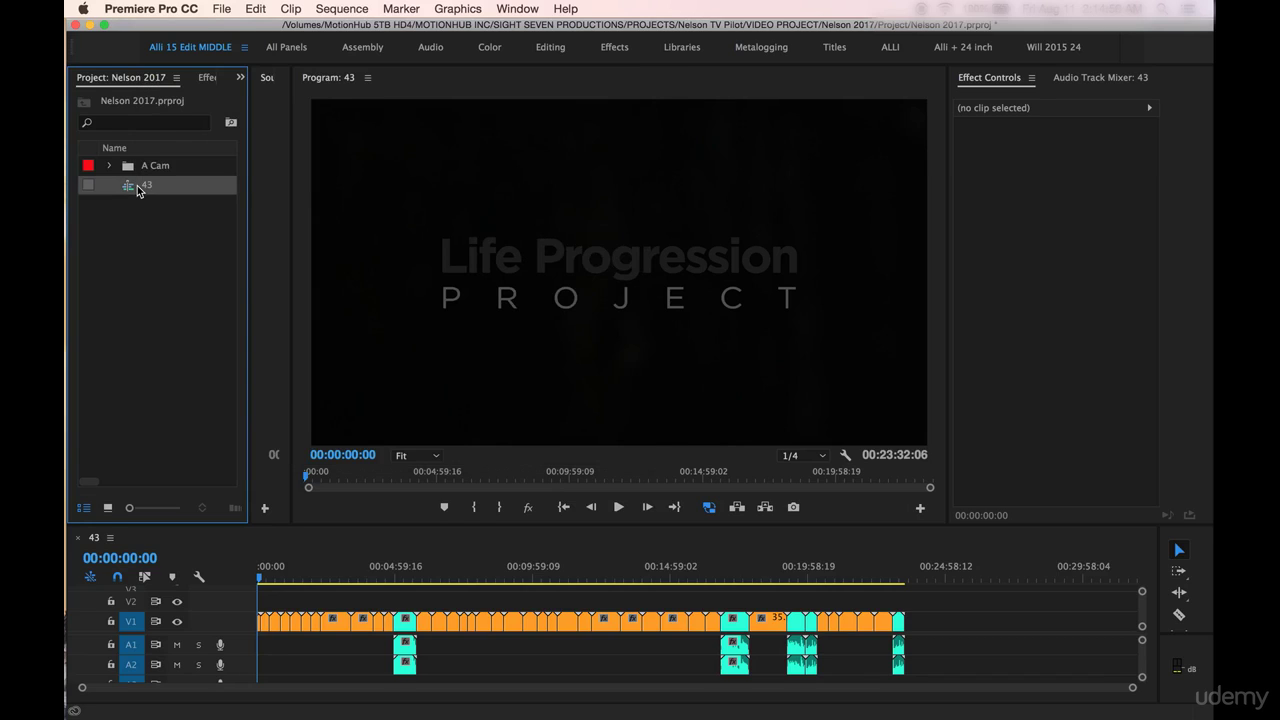
click(143, 186)
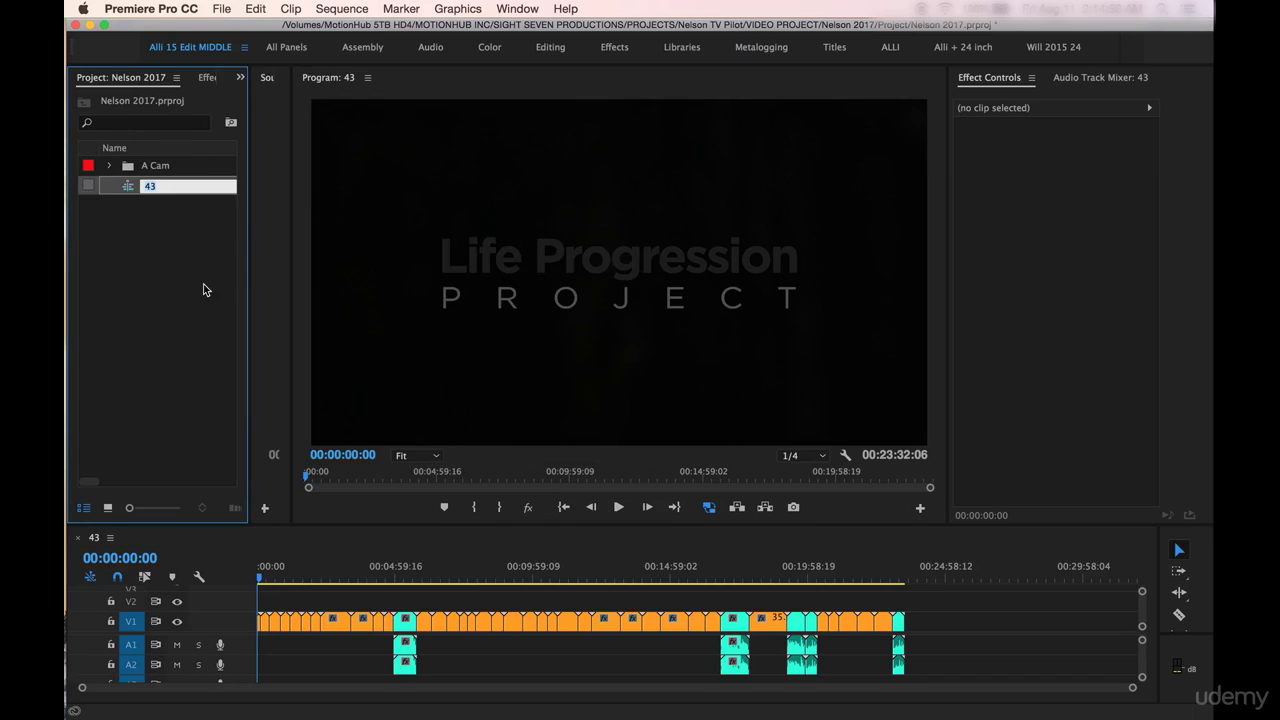
text(All Footage)
click(180, 395)
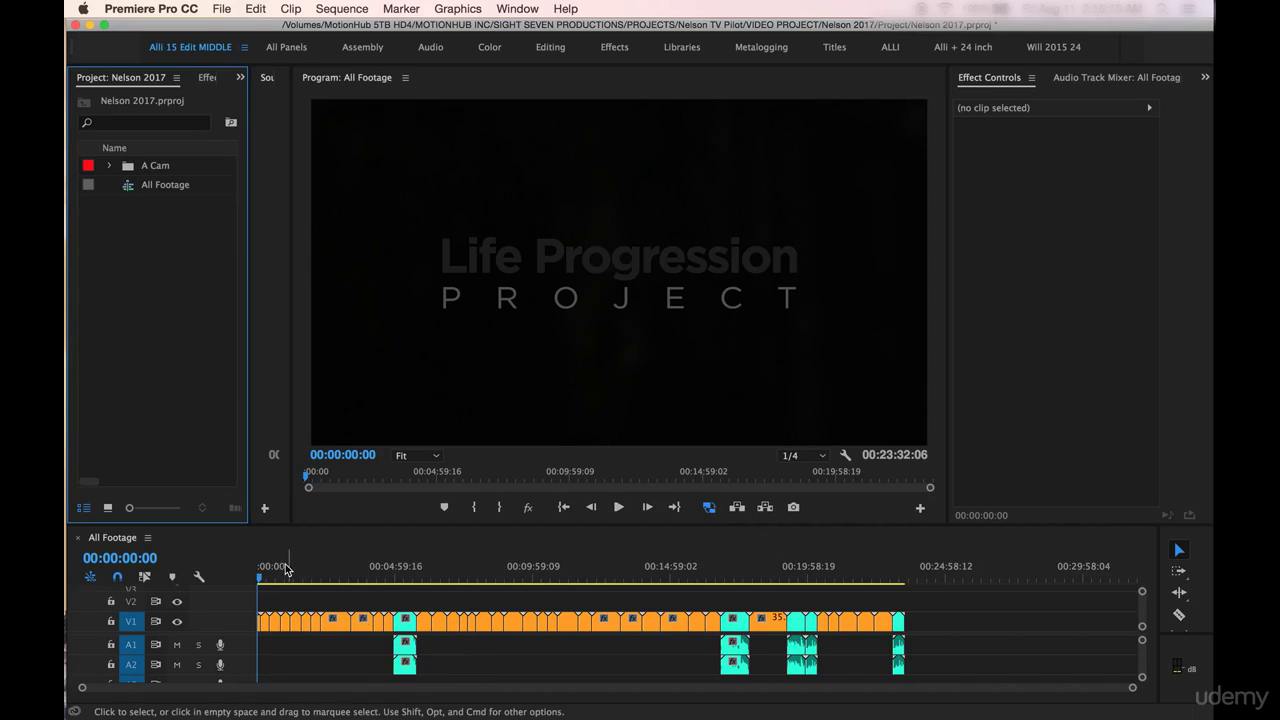
Scrub through the All Footage sequence to review the clips' framing and orientation
drag(280, 571, 329, 584)
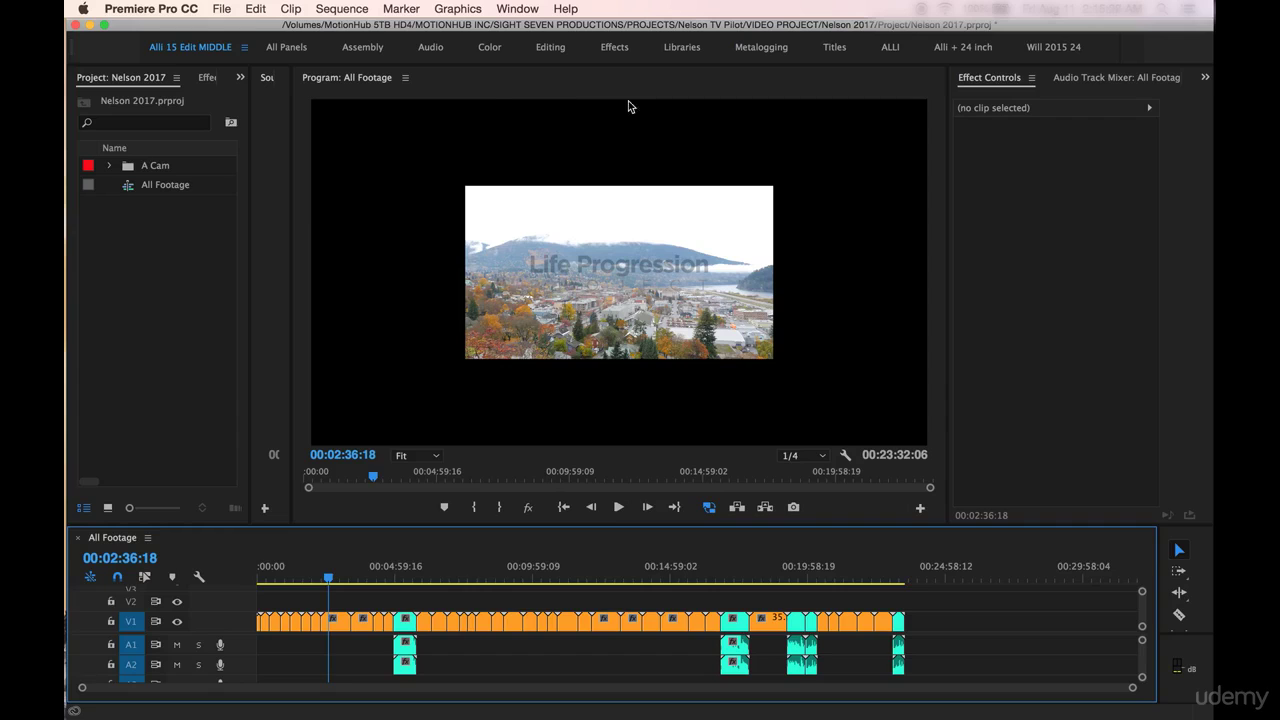
drag(410, 566, 849, 580)
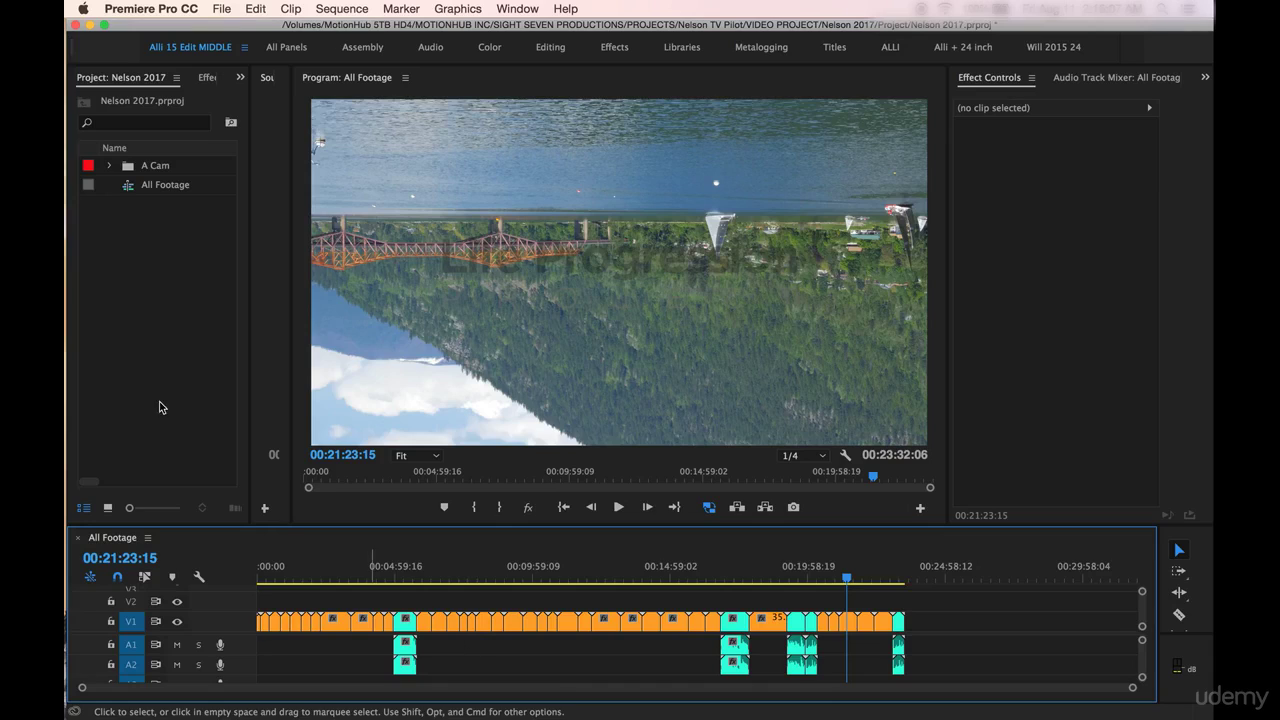
Open the sequence settings for All Footage and set the editing mode to Custom
click(331, 12)
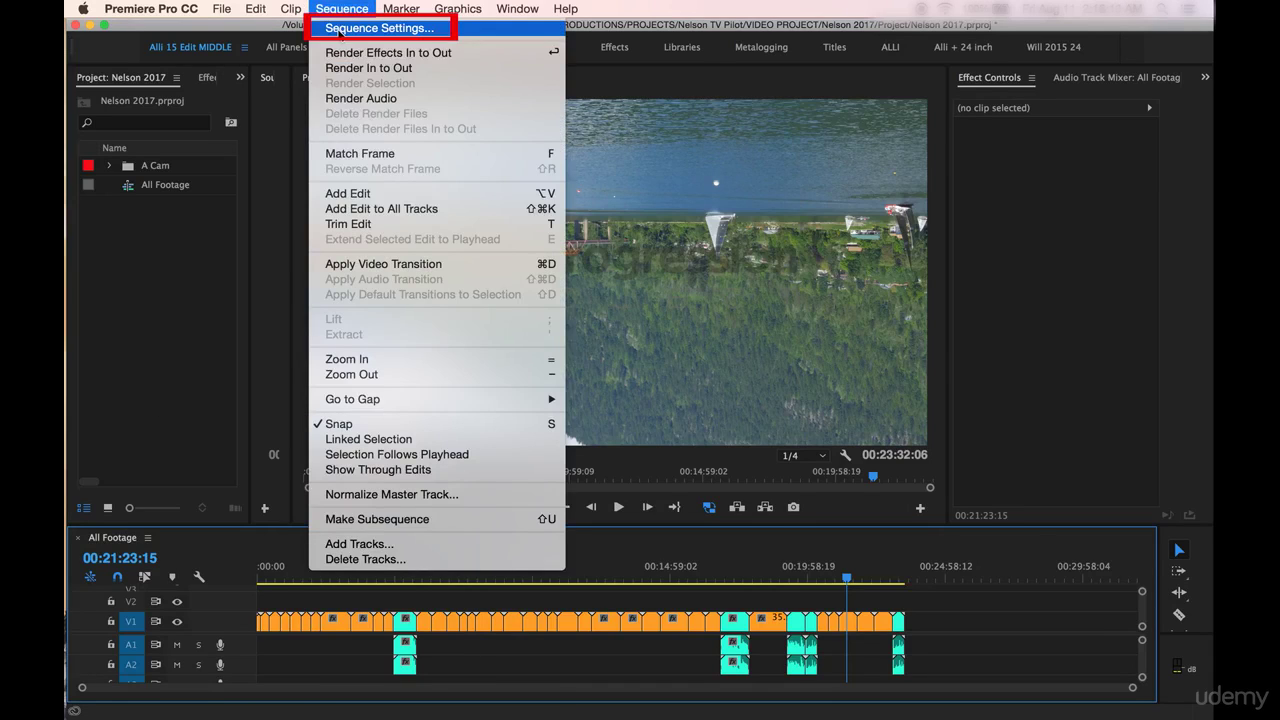
click(333, 29)
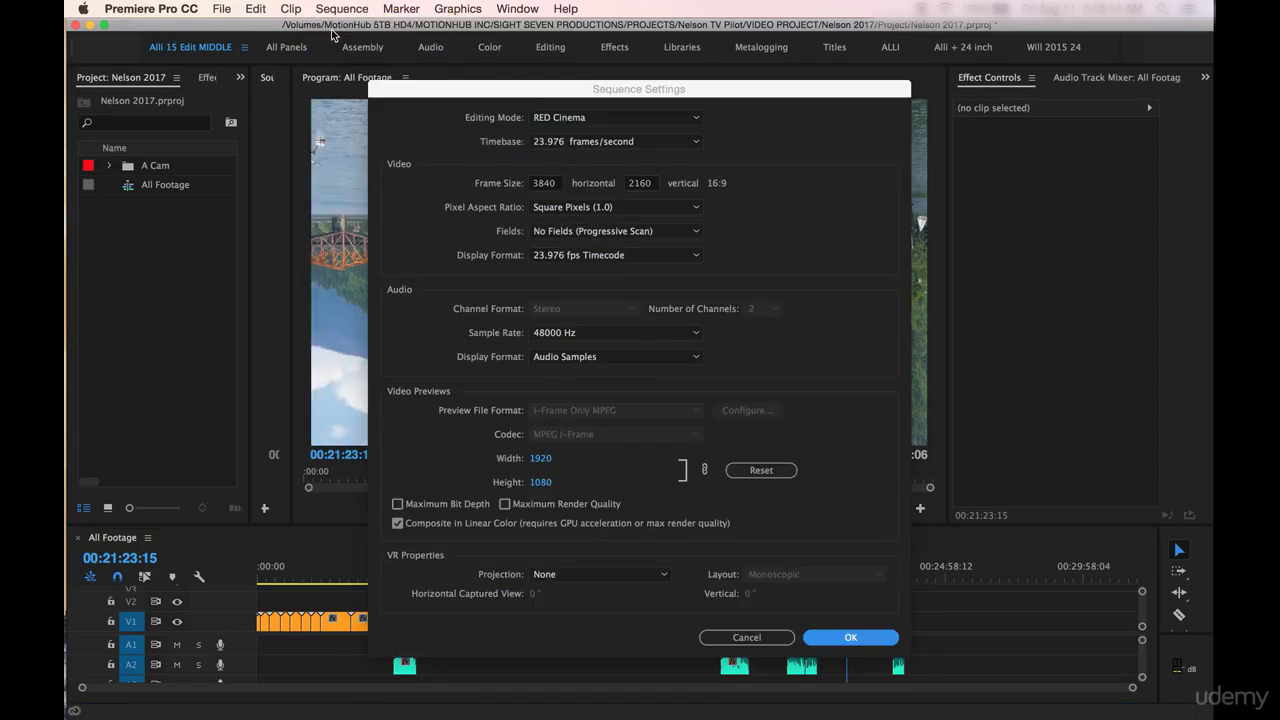
click(636, 118)
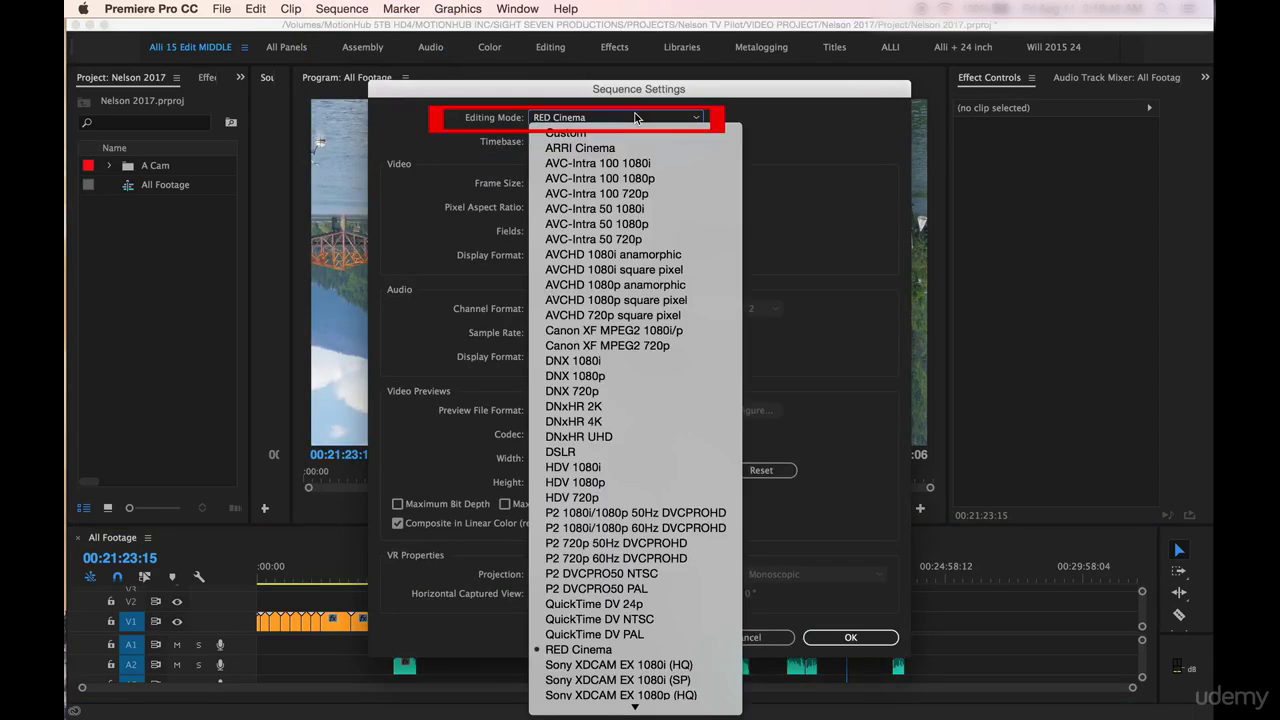
click(568, 135)
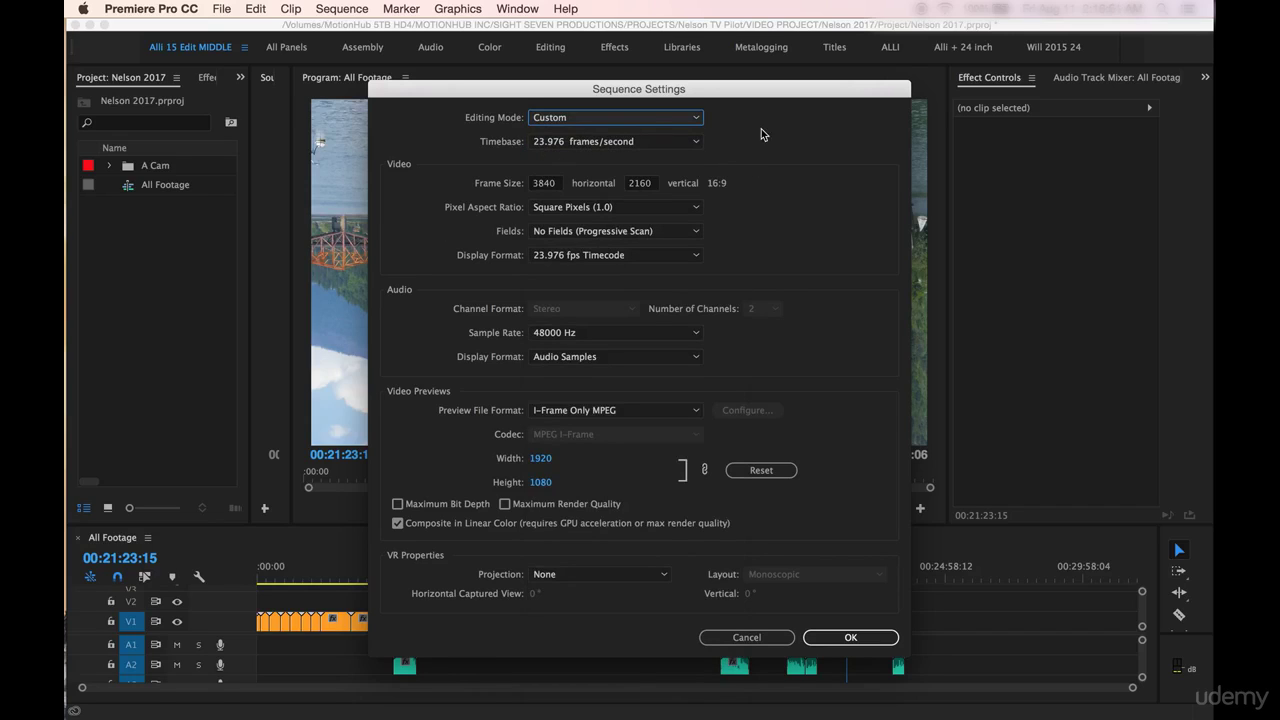
Set the sequence's frame size to 1920 horizontal by 1080 vertical and apply the settings, accepting the deletion of its preview files
click(555, 187)
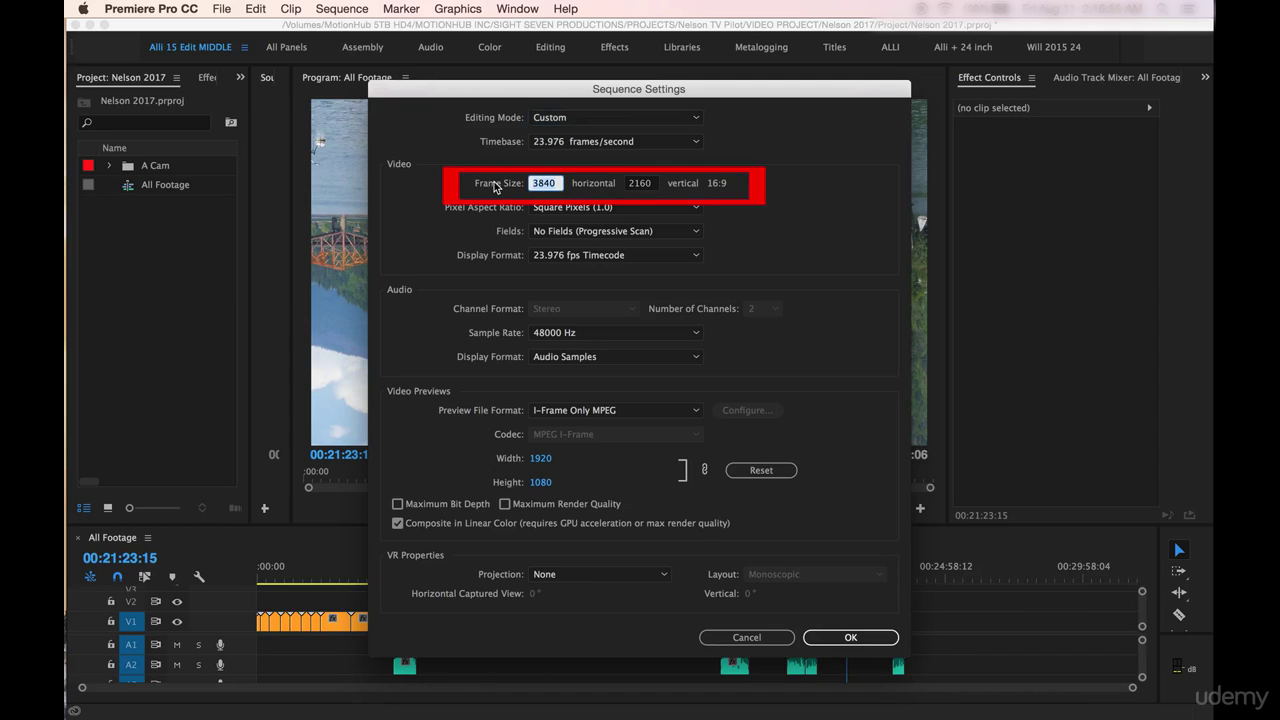
text(1920)
key(Tab)
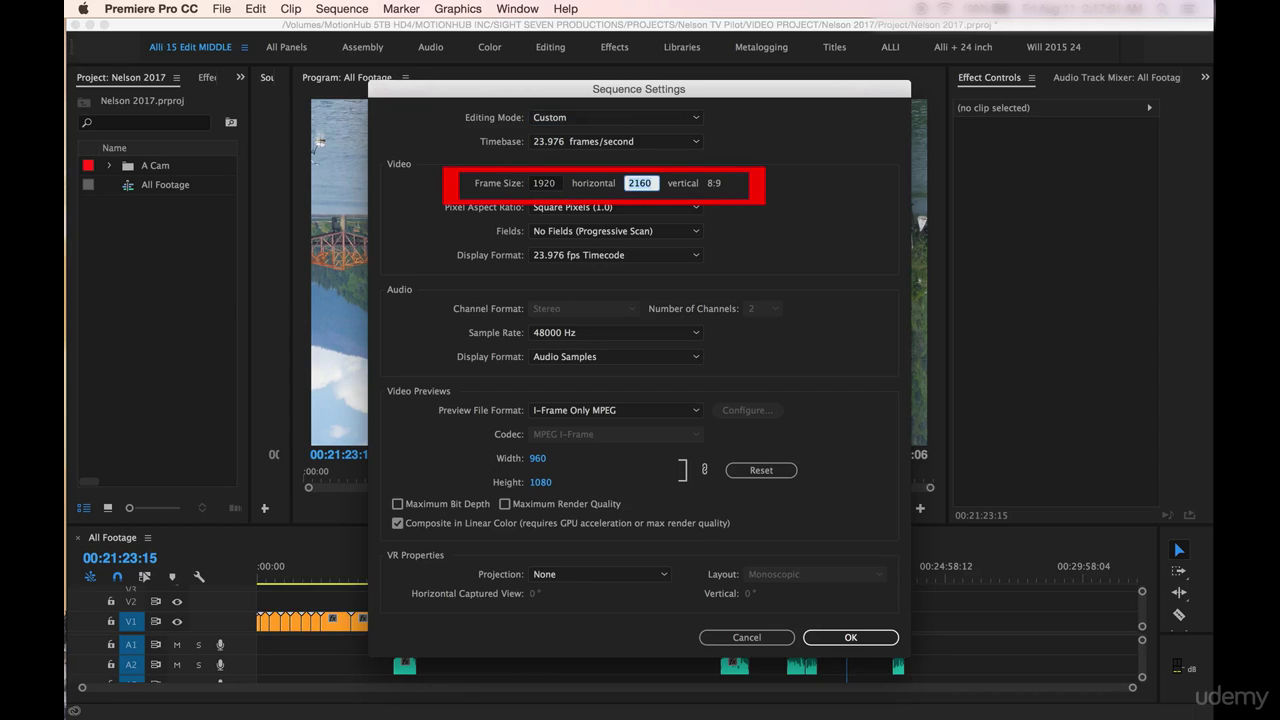
text(1080)
click(768, 231)
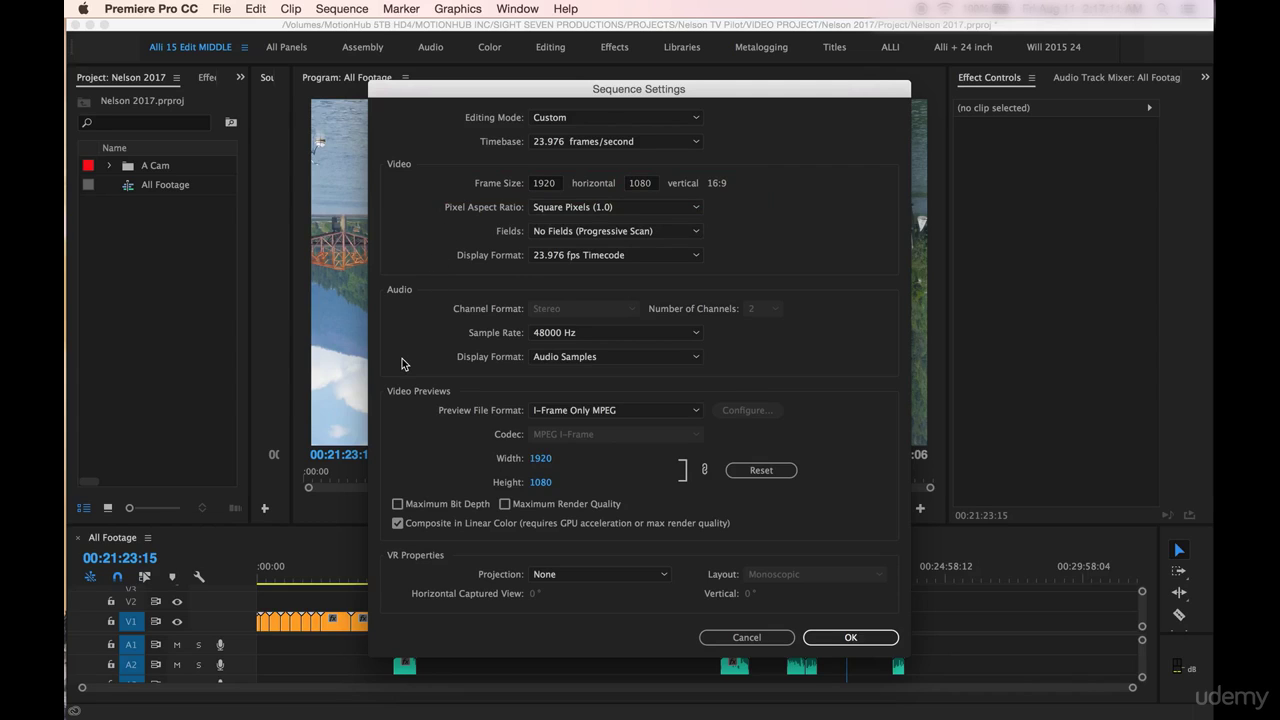
click(850, 645)
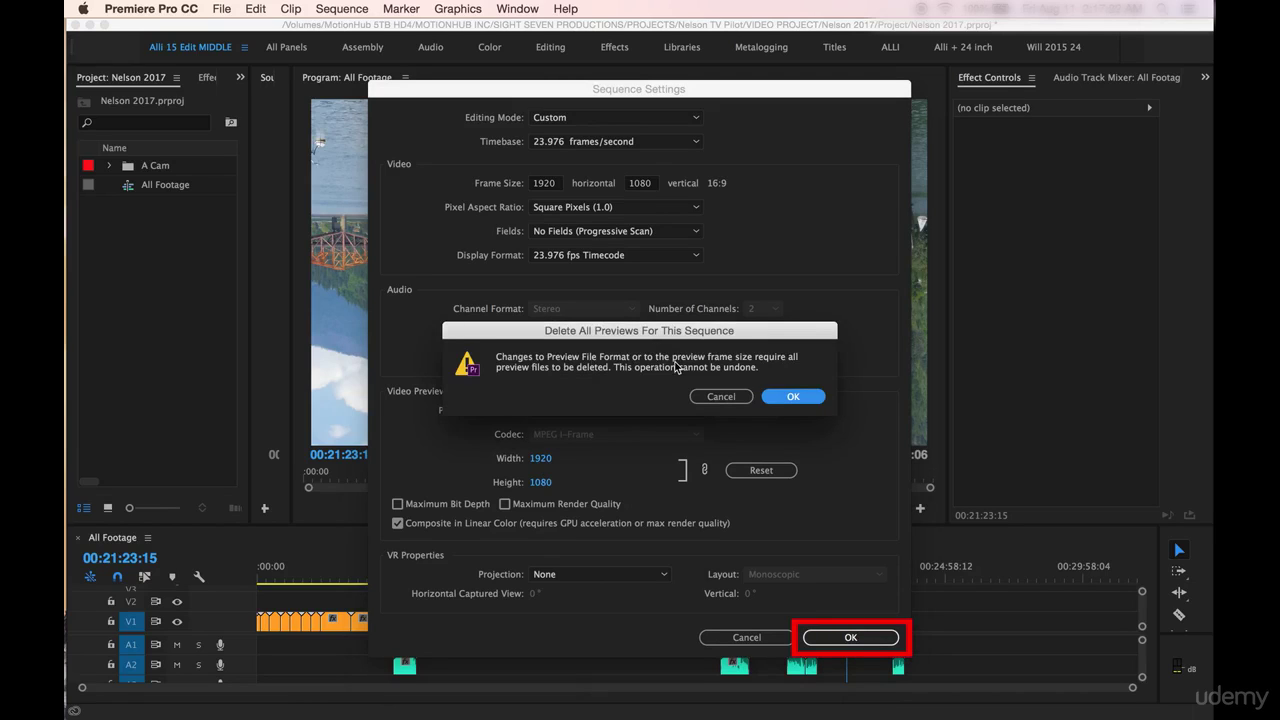
click(803, 400)
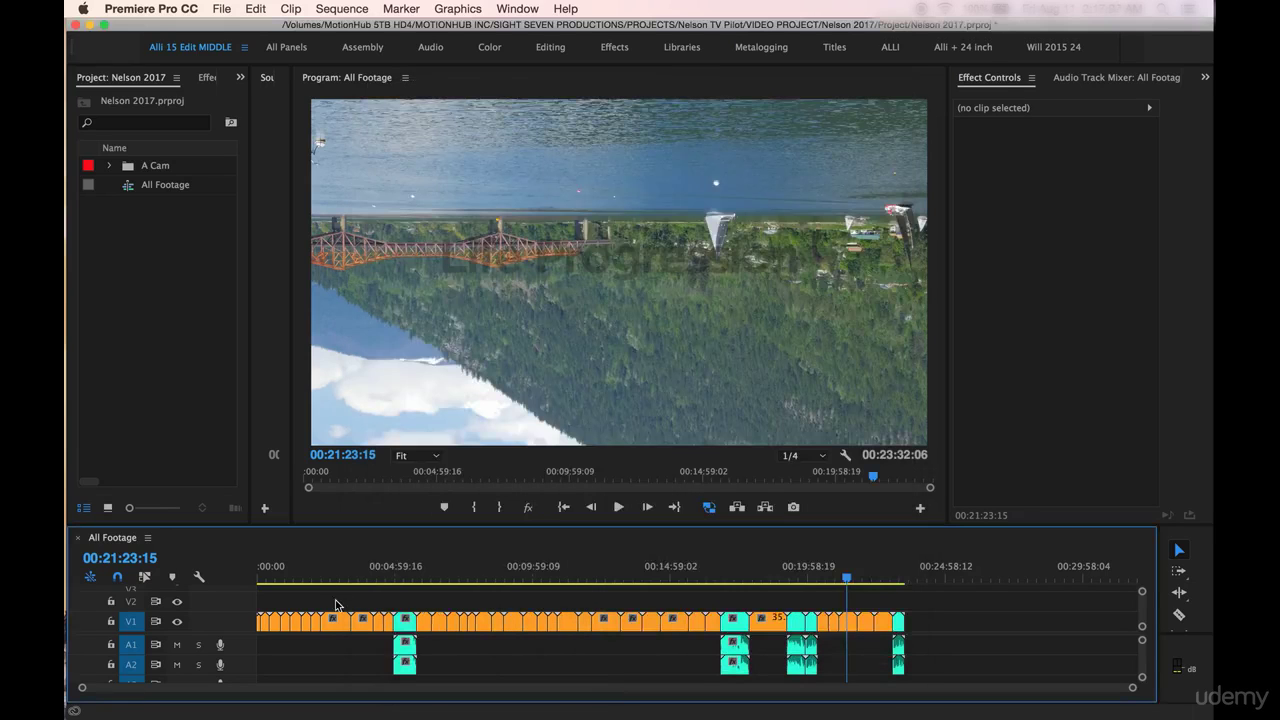
Save the project and move the playhead to 00:01:32:07 near the start of the All Footage sequence
key(super+s)
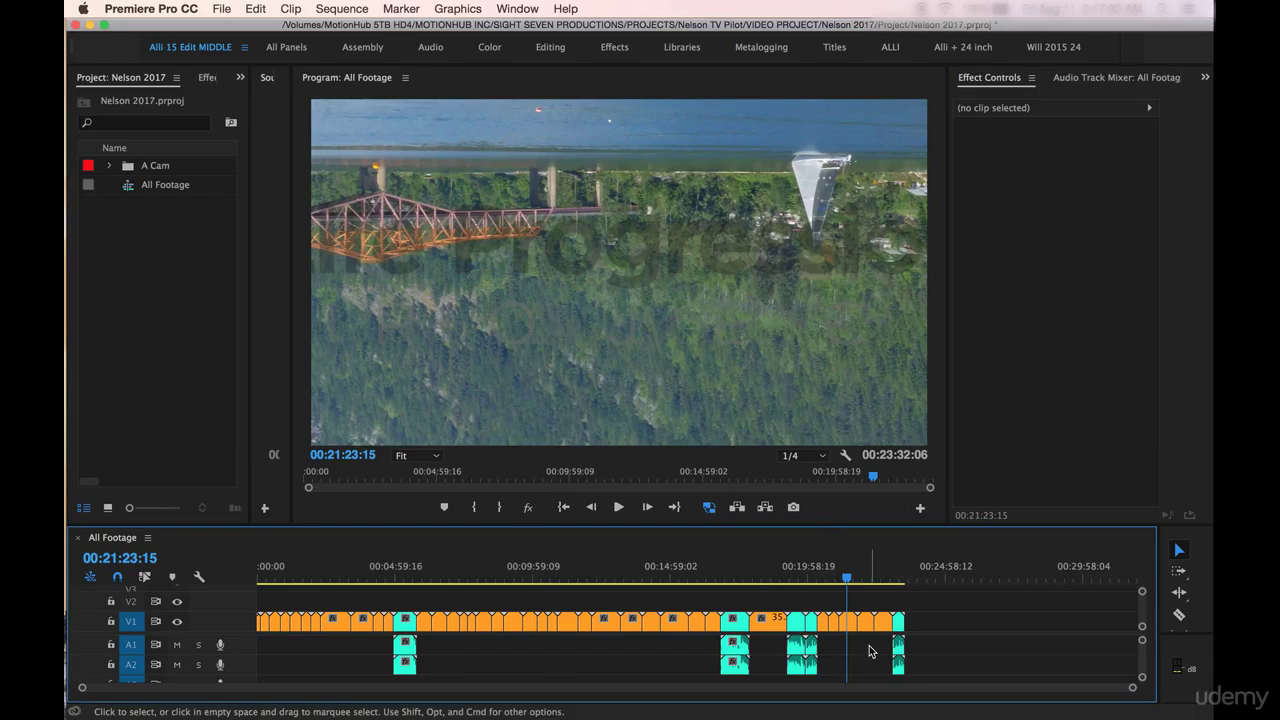
click(299, 579)
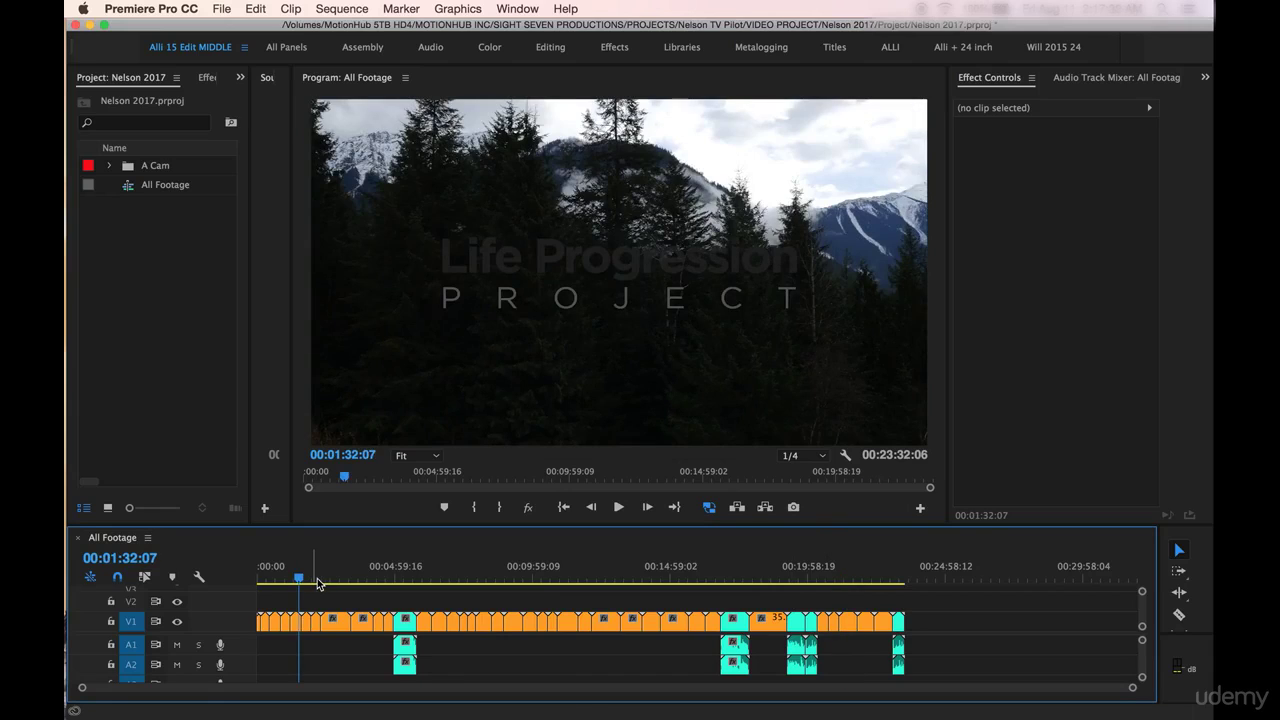